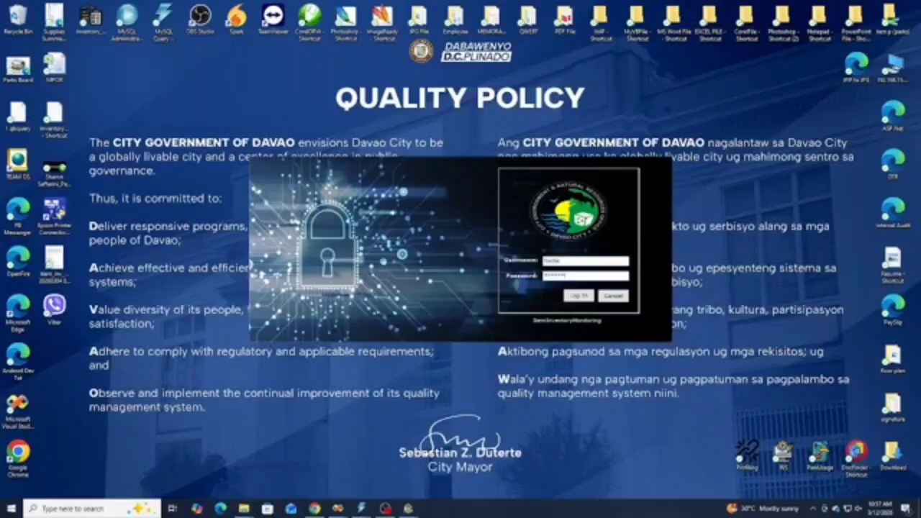
- Log in with the account password and bring the Parks and Playgrounds Development Division staff session to the front
type("******")
key("Return")
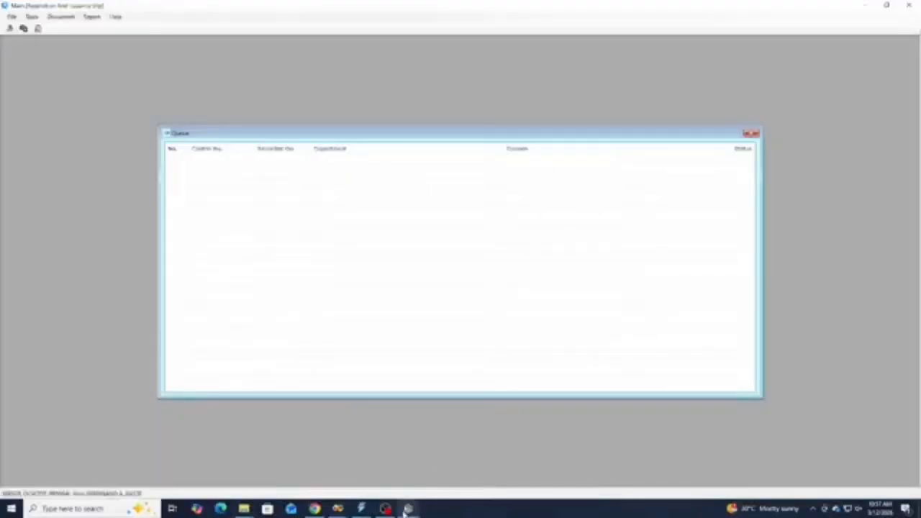
mouse_move(405, 512)
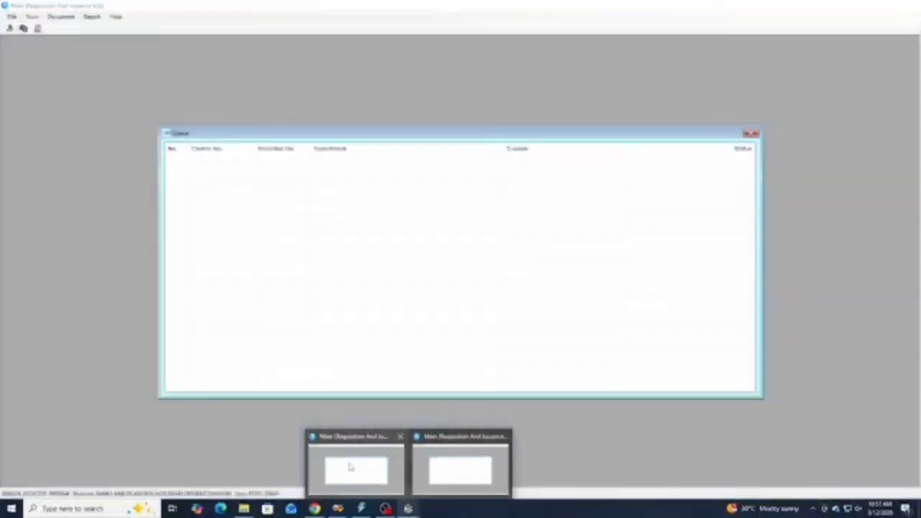
left_click(350, 467)
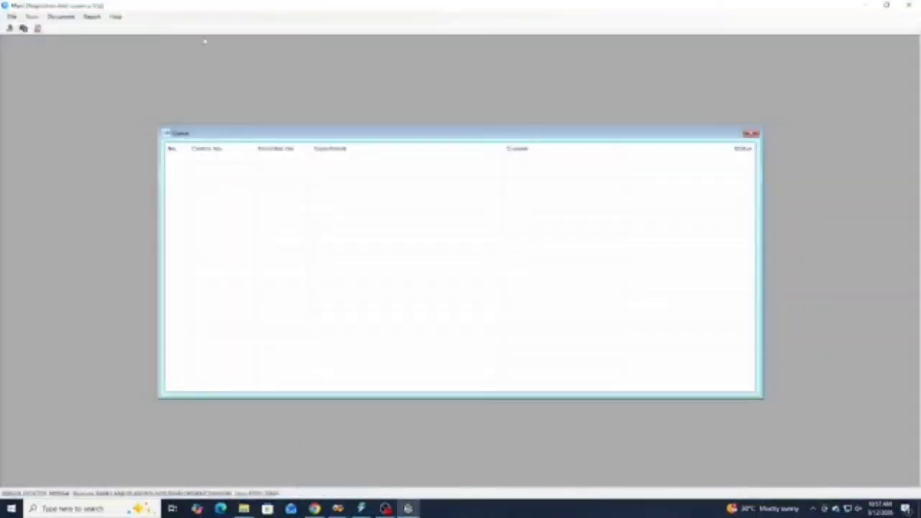
- Open the Find Documents window
left_click(69, 16)
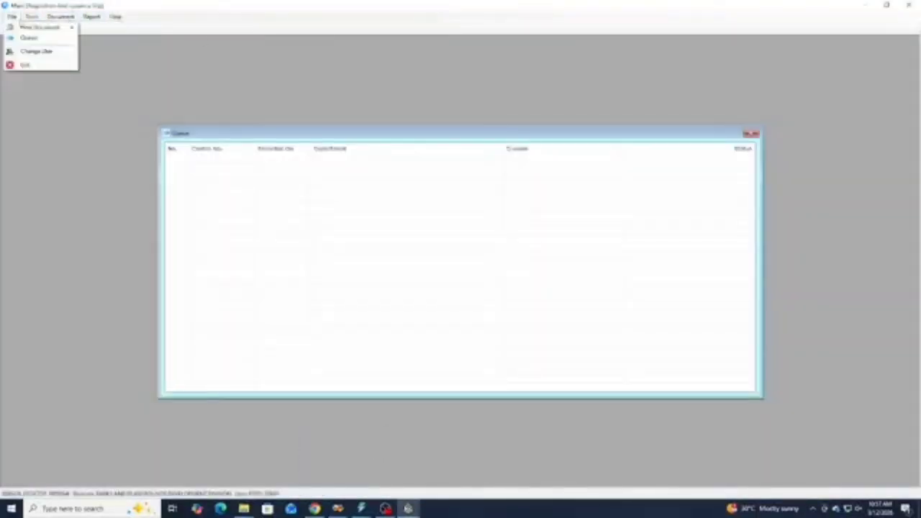
left_click(12, 16)
left_click(12, 16)
mouse_move(39, 27)
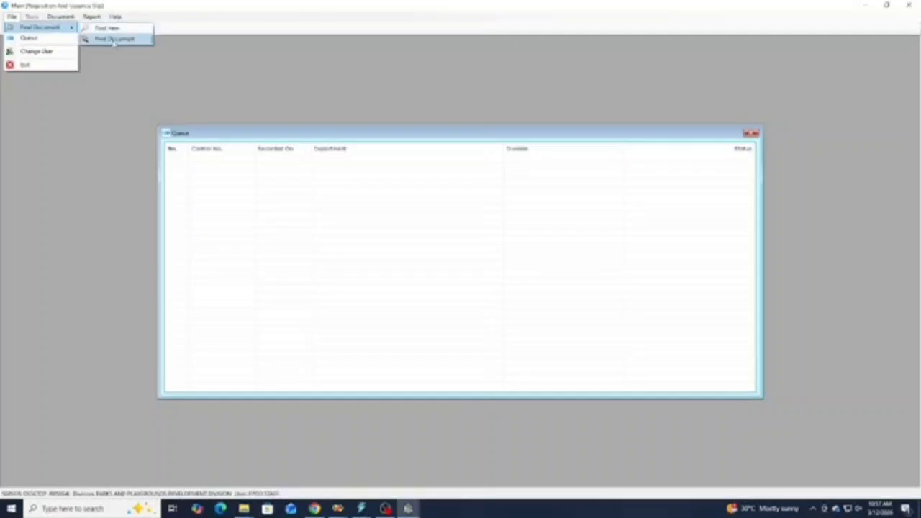
left_click(114, 38)
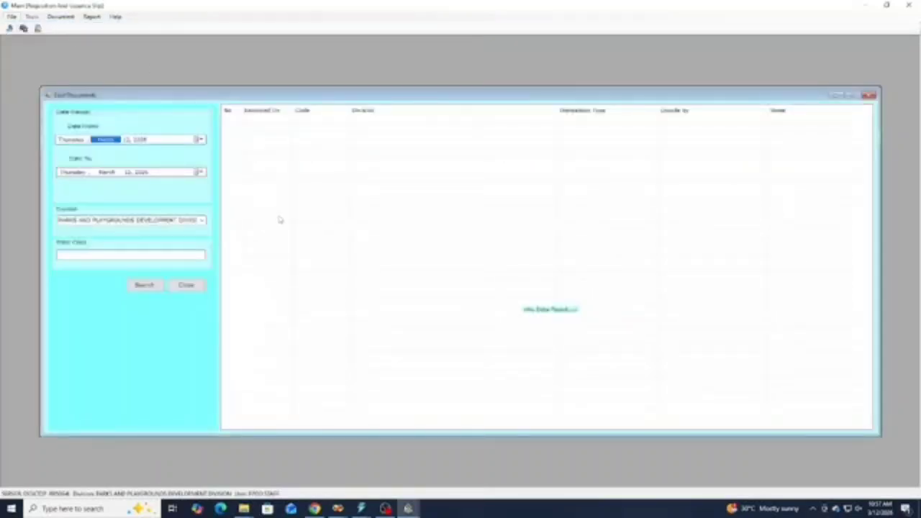
- Search the division's documents by document code, with the date range starting on January 1, 2026
key("Down")
key("Down")
left_click(128, 141)
type("1")
left_click(154, 253)
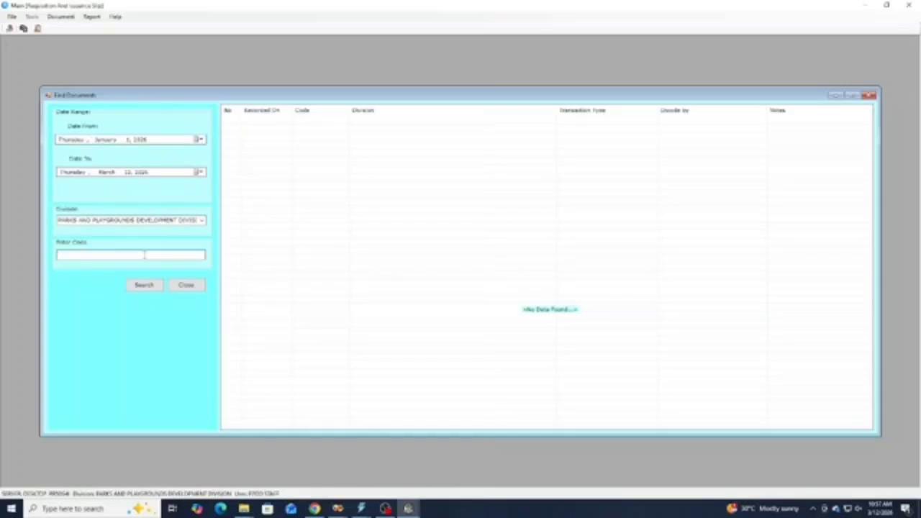
type("201")
type("2-001")
key("Return")
- Open a Receiving Item form and look up "roller" to check the PAINT ROLLER 4" entry in the list of items
left_click(61, 16)
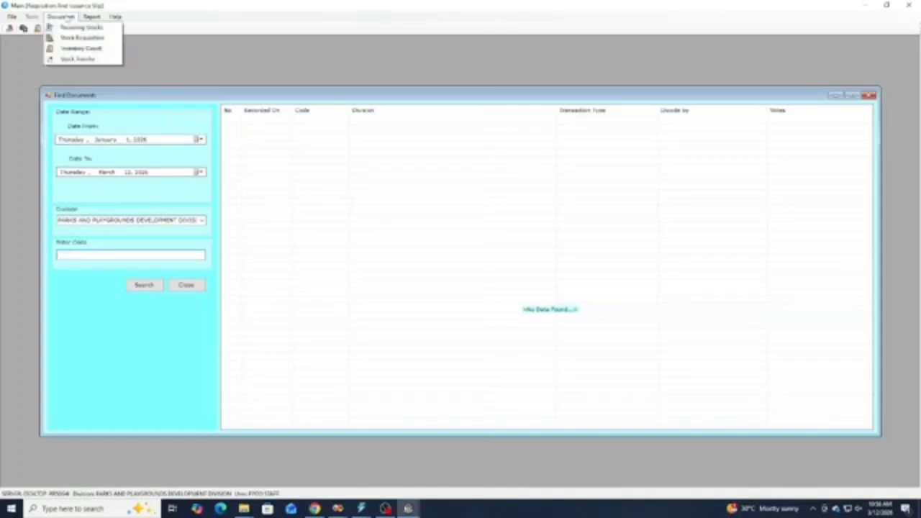
left_click(72, 26)
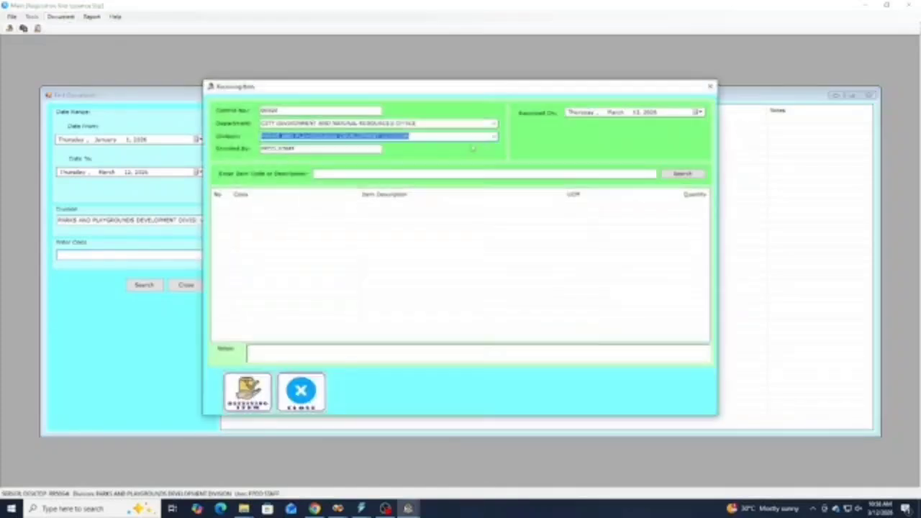
left_click(381, 175)
type("metal")
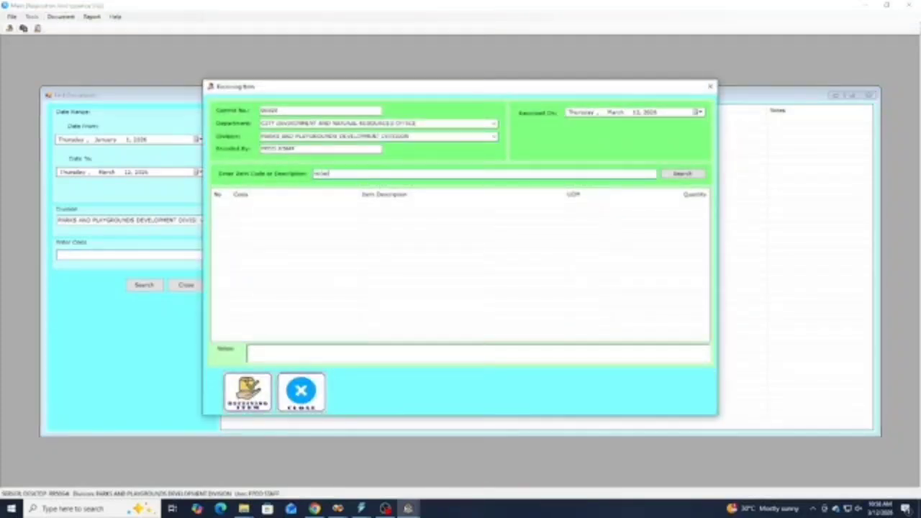
key("Return")
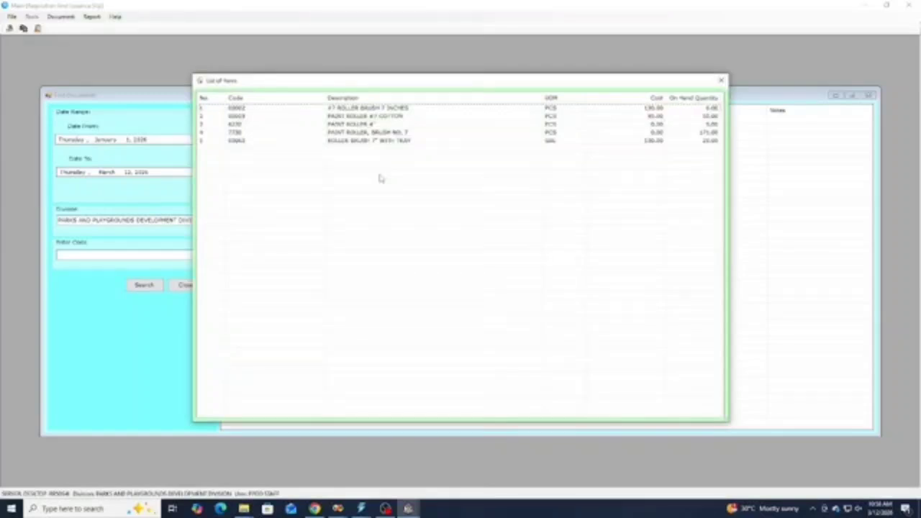
left_click(465, 124)
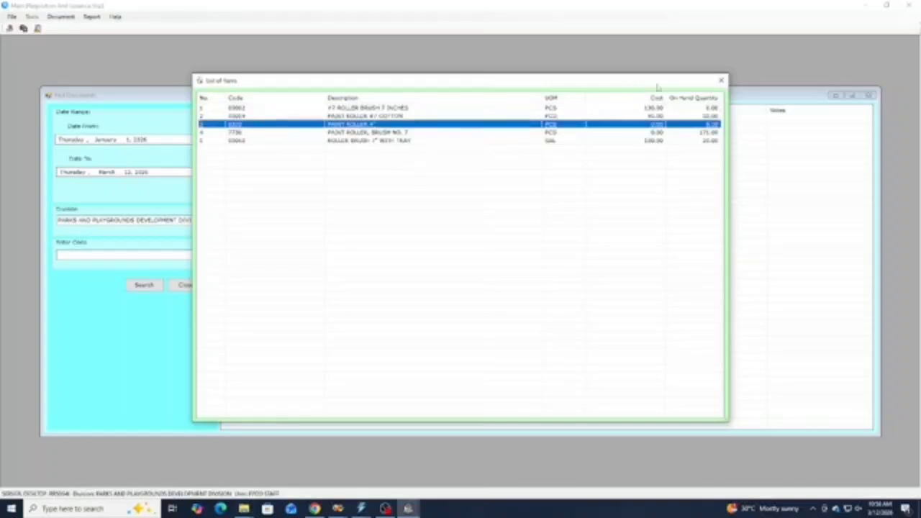
left_click(721, 81)
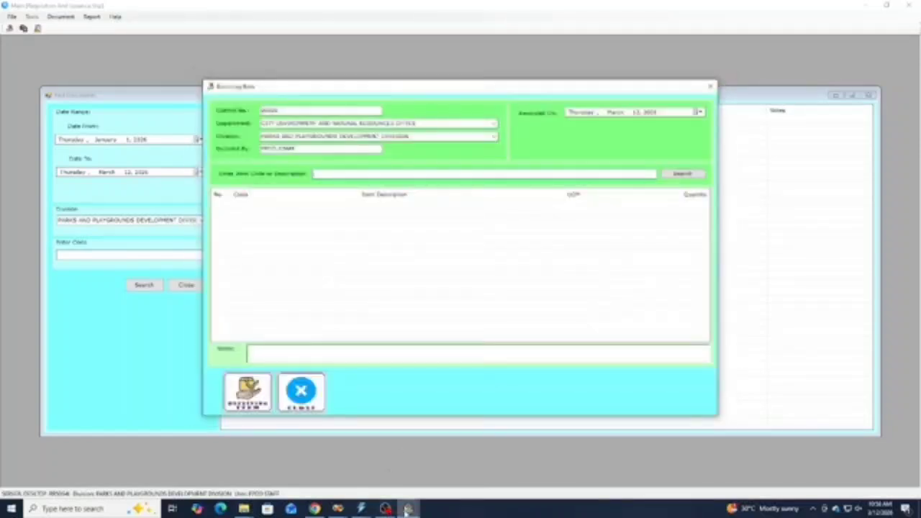
- Switch to the administrator's session and open the item list
mouse_move(408, 508)
left_click(389, 471)
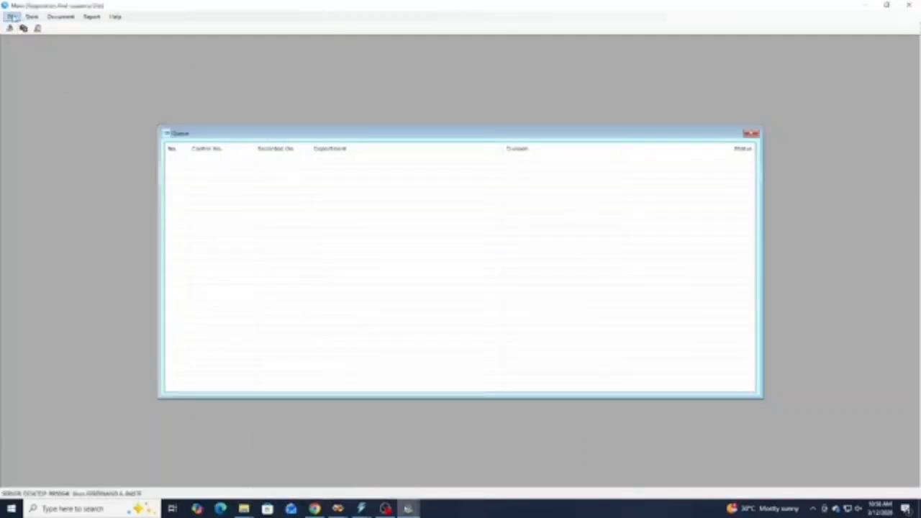
left_click(12, 16)
mouse_move(42, 27)
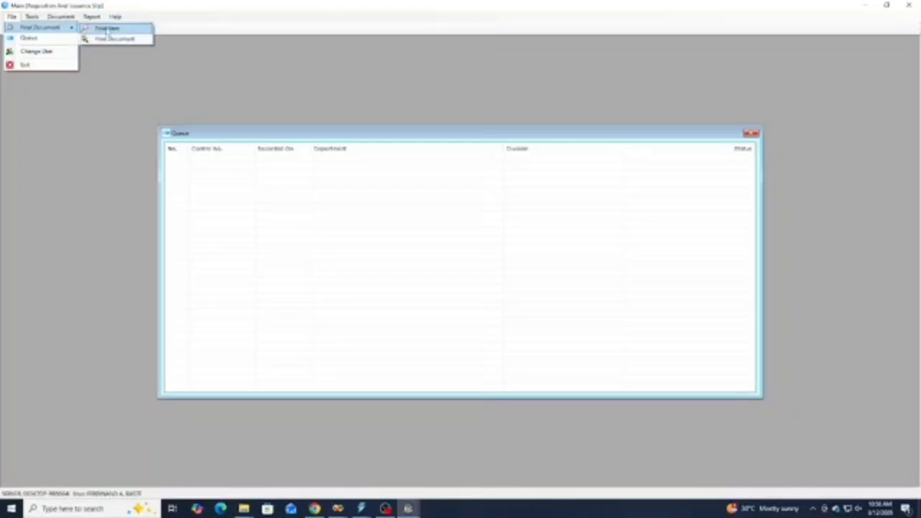
left_click(107, 27)
- Search the item list for "roller brush", broadening the search to all roller items
left_click(549, 114)
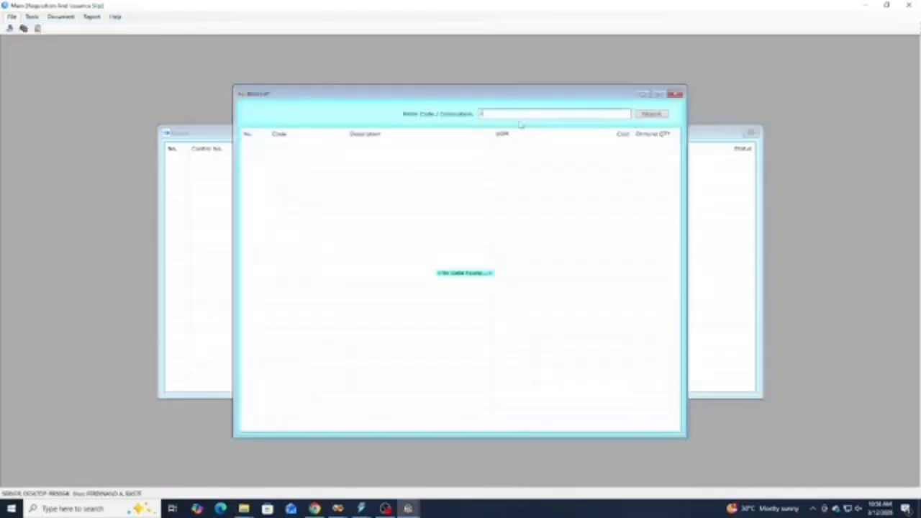
type("reams")
key("BackSpace")
key("BackSpace")
key("BackSpace")
key("BackSpace")
type("oller brush")
key("Return")
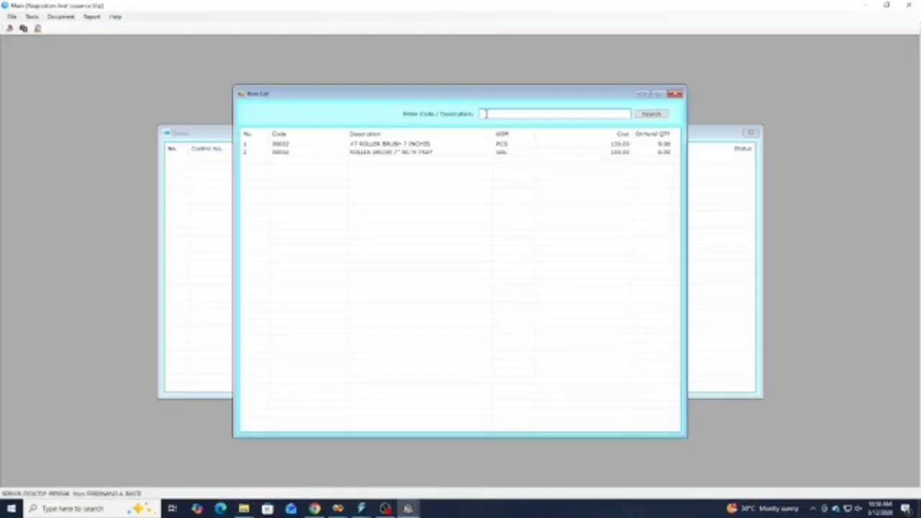
type("rol")
key("BackSpace")
key("BackSpace")
key("BackSpace")
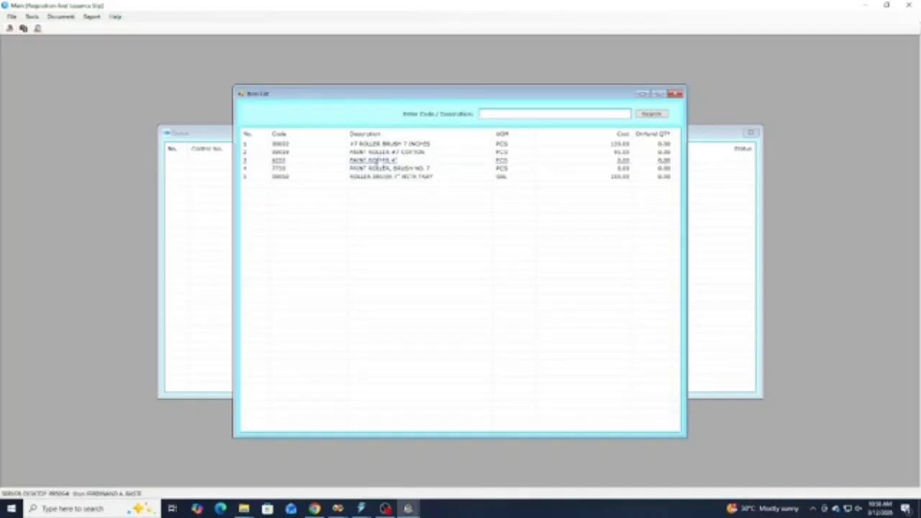
double_click(376, 161)
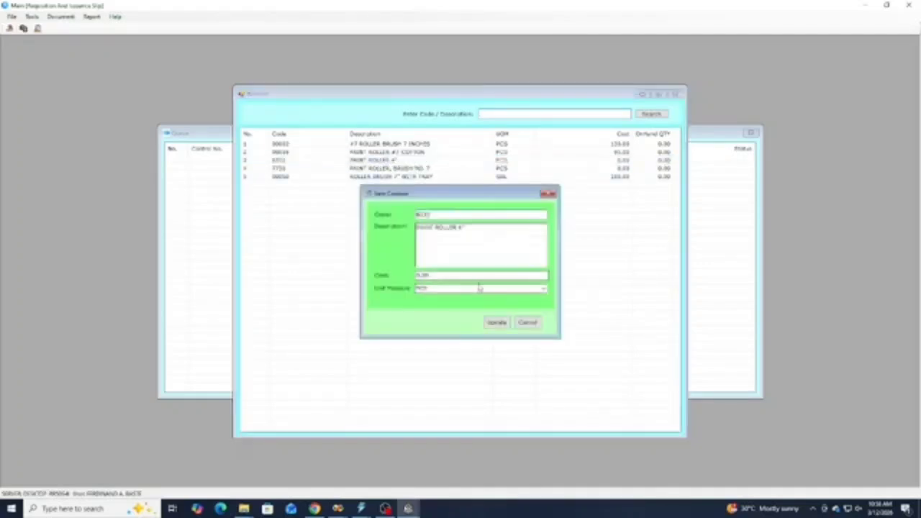
left_click_drag(467, 277, 369, 278)
type("50")
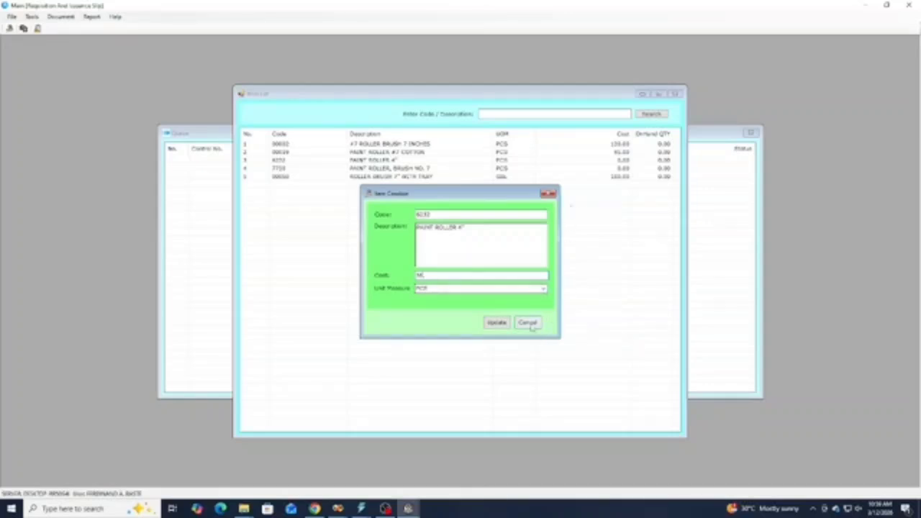
type(".00")
left_click(549, 193)
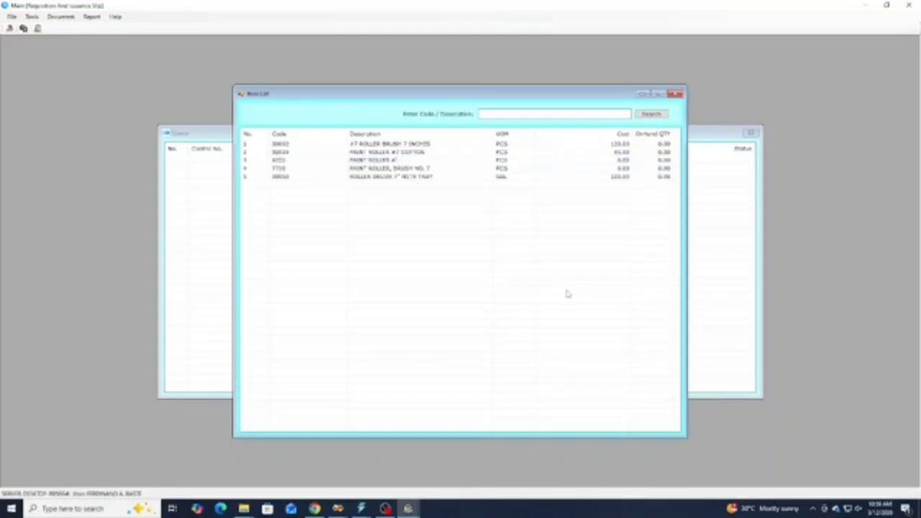
left_click(389, 160)
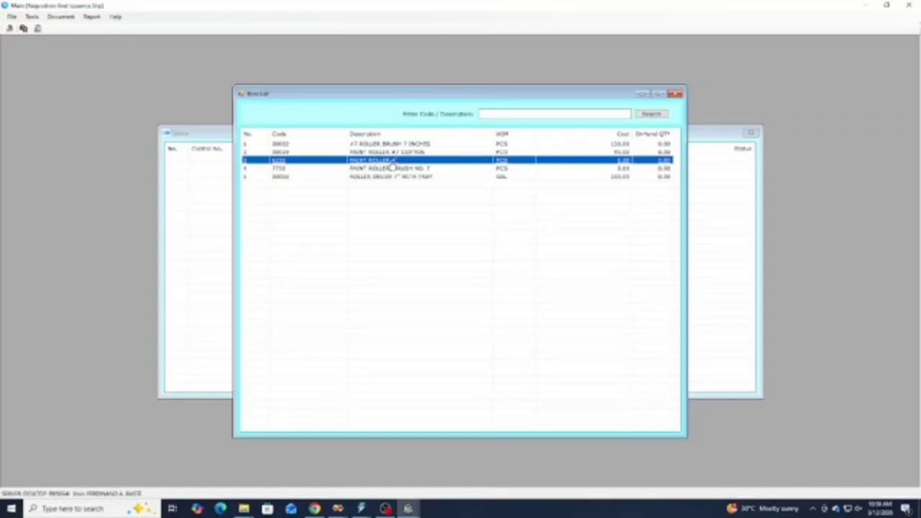
left_click(675, 94)
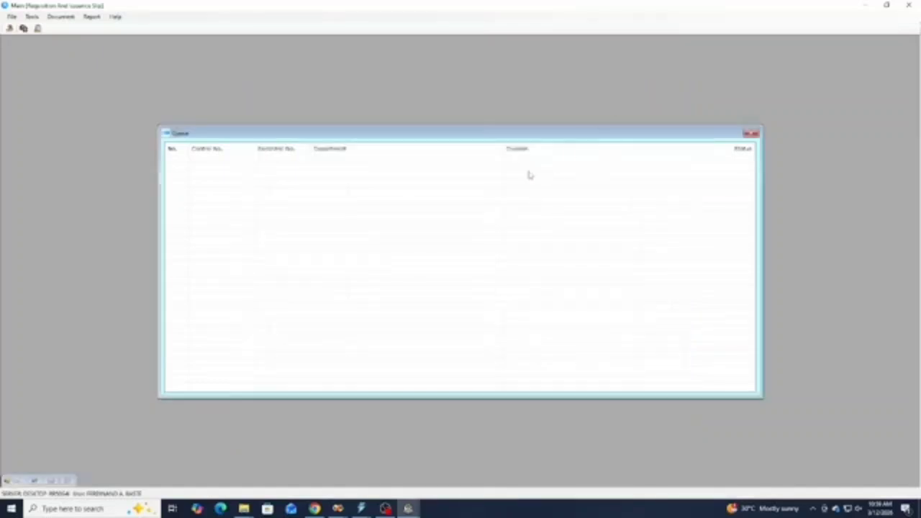
left_click(39, 17)
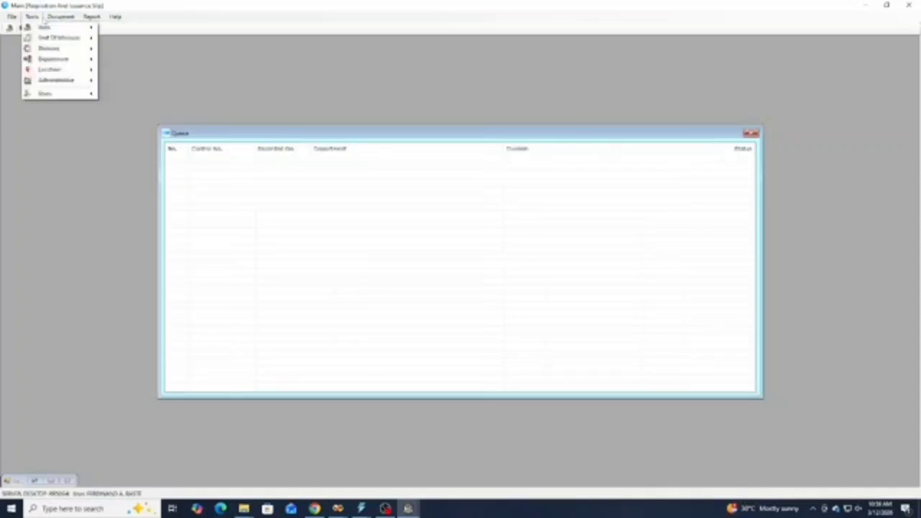
mouse_move(46, 28)
left_click(121, 27)
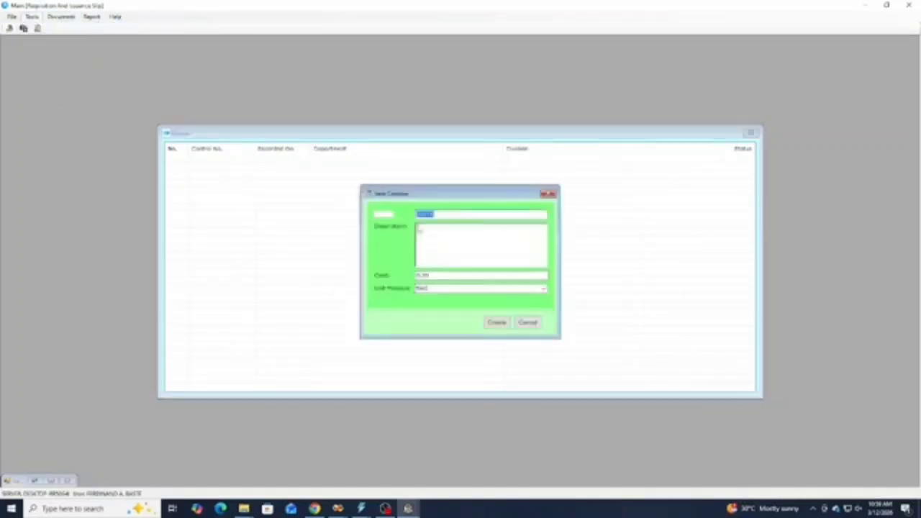
left_click(489, 244)
type("tubber b")
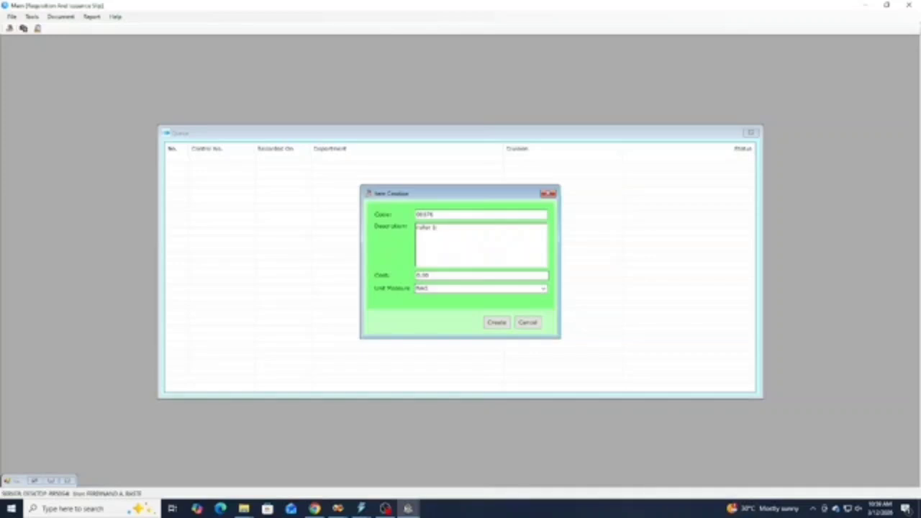
type("and")
key("BackSpace")
key("BackSpace")
key("BackSpace")
key("BackSpace")
key("BackSpace")
key("BackSpace")
key("BackSpace")
key("BackSpace")
key("BackSpace")
key("BackSpace")
key("BackSpace")
left_click(547, 194)
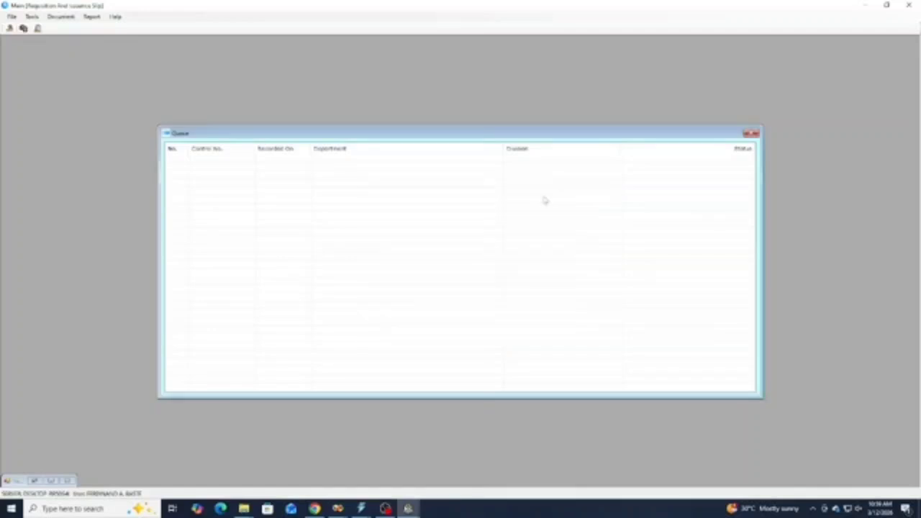
- Restore the item list and update the cost of PAINT ROLLER 4" to 56.00
left_click(36, 481)
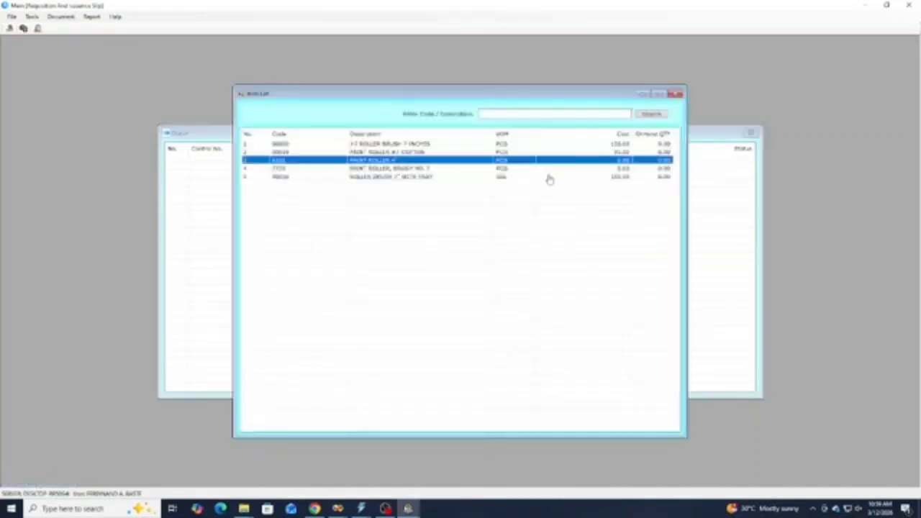
left_click(441, 160)
double_click(440, 159)
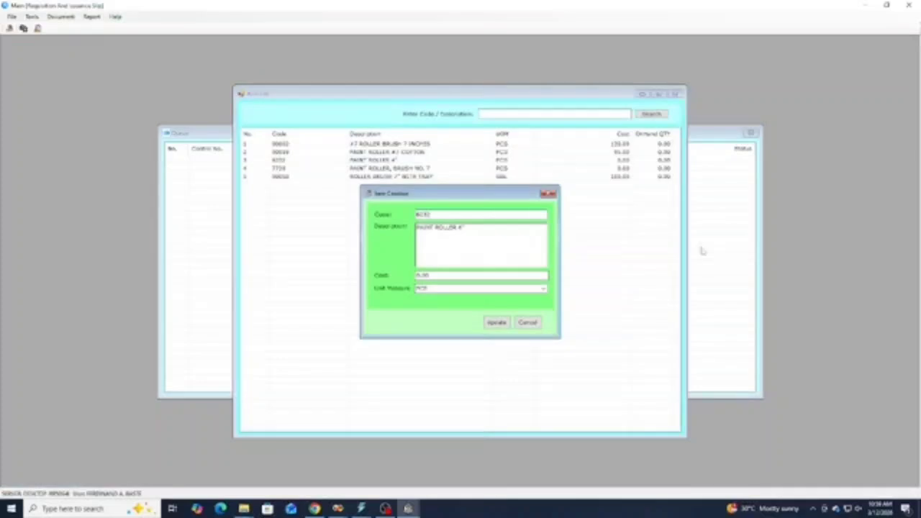
left_click(446, 277)
left_click_drag(429, 276, 375, 282)
type("56.00")
left_click(498, 323)
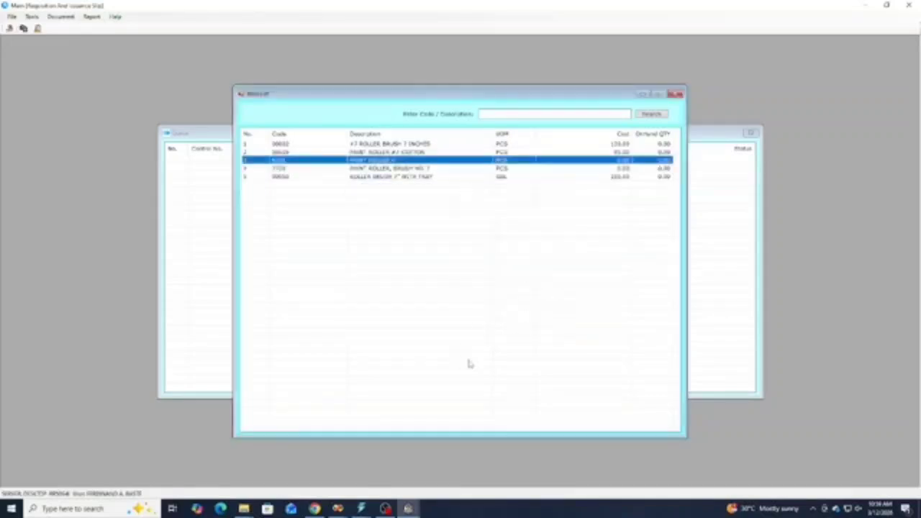
- Return to the parks division's Receiving Item form and look up "roller" in the items
mouse_move(414, 510)
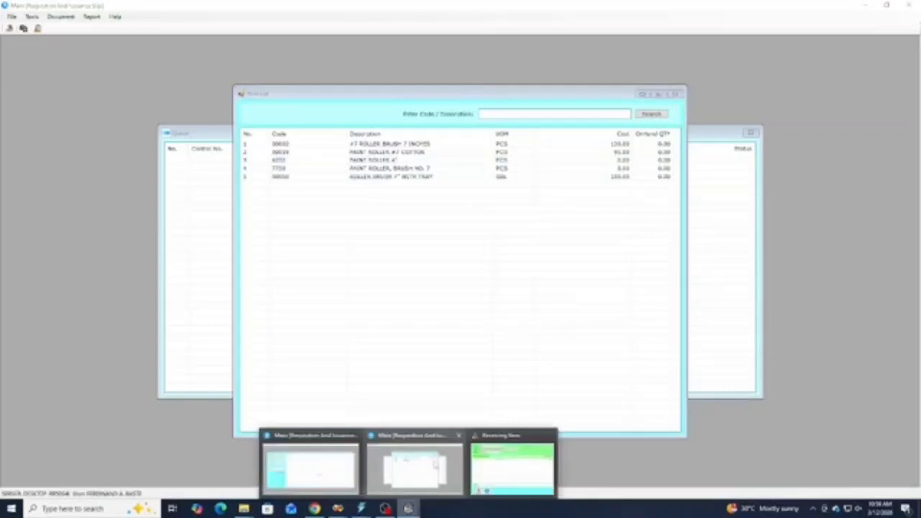
left_click(433, 468)
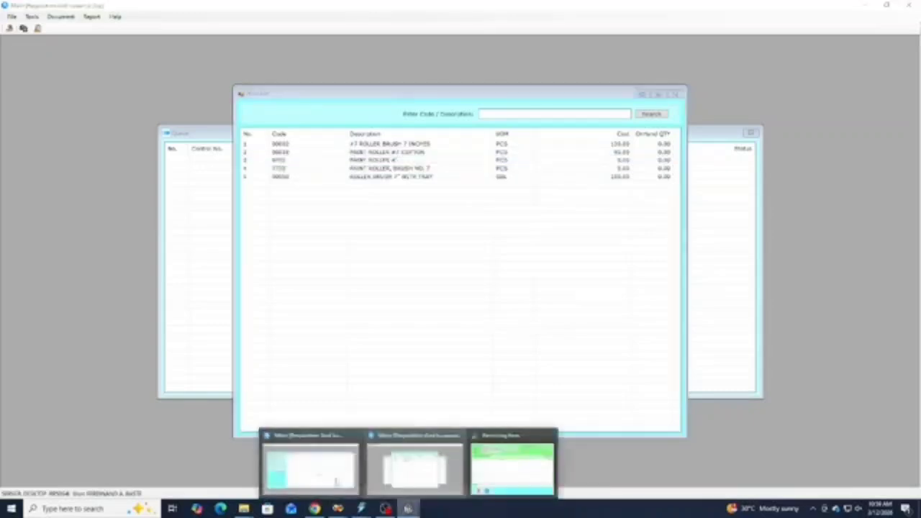
left_click(415, 464)
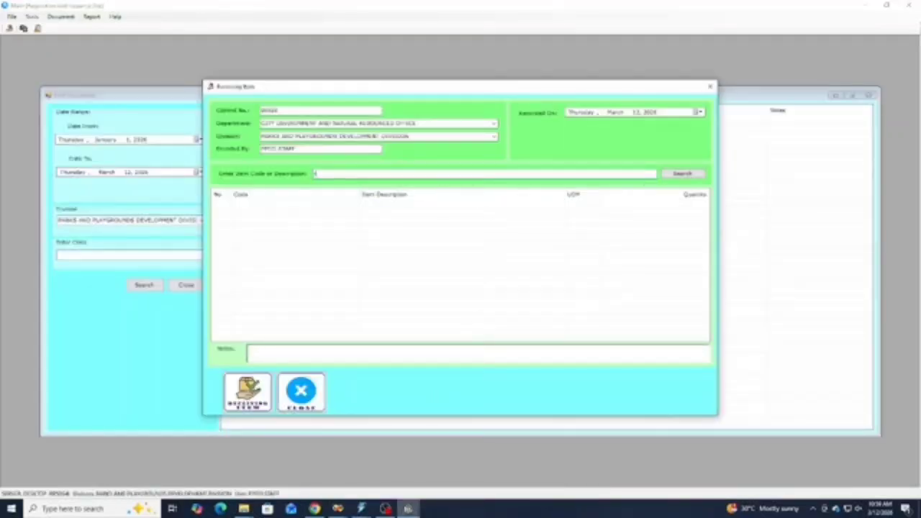
type("roller")
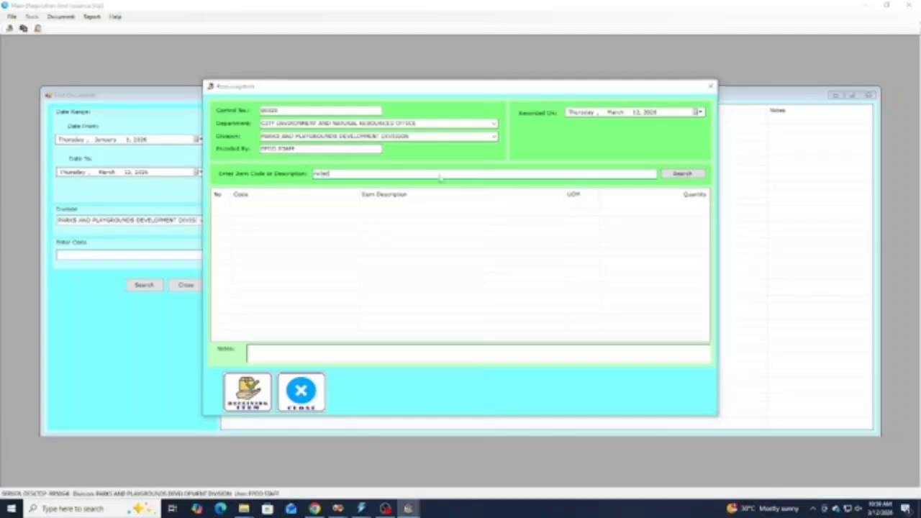
key("Return")
- Add PAINT ROLLER 4" to the receiving document with a received quantity of 50
left_click(383, 125)
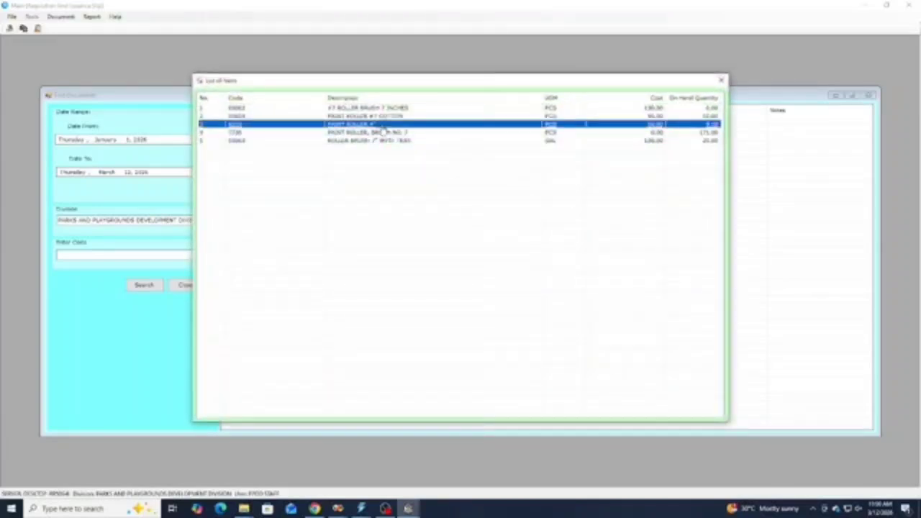
double_click(383, 126)
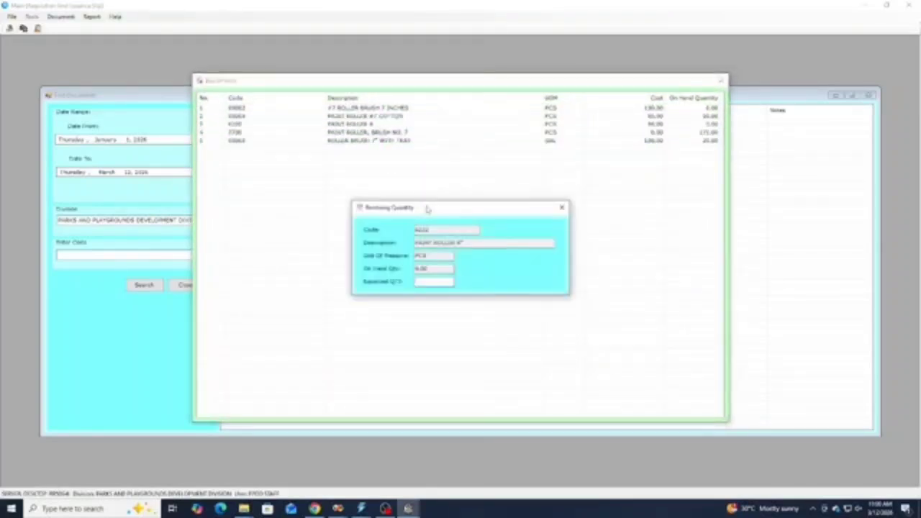
left_click(446, 284)
type("80")
key("Return")
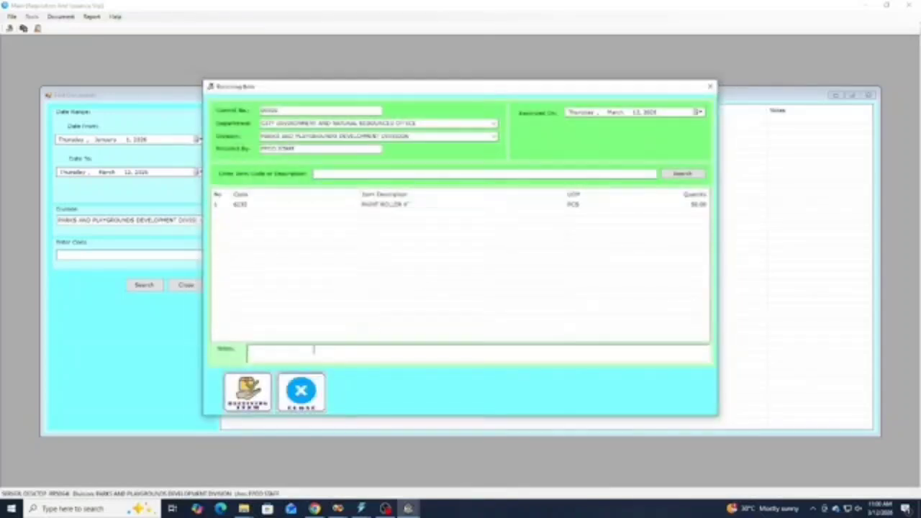
- Enter the PO and TN reference numbers in the notes and submit the receiving document
left_click(314, 350)
type("ok")
key("BackSpace")
key("BackSpace")
type("OK")
type("R")
type(" 365")
type(" 900")
type(" TR;")
type(" 6231")
type("; 314")
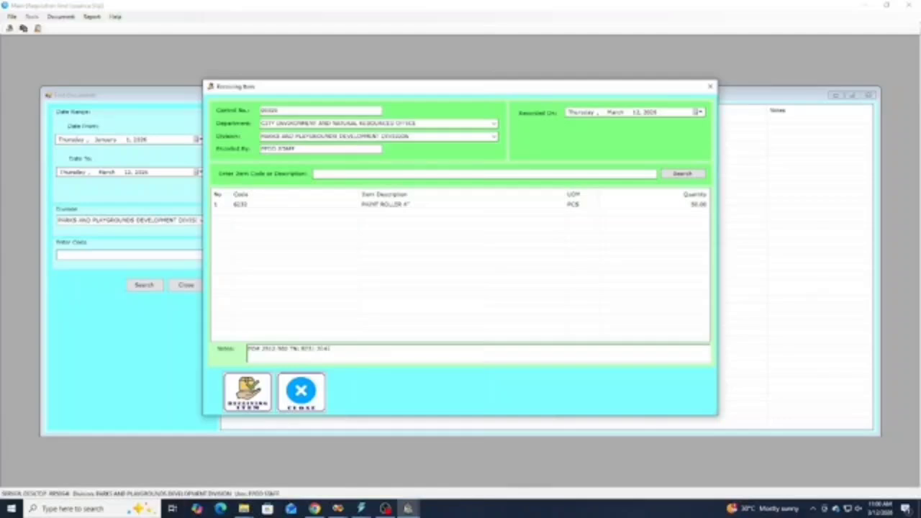
left_click(257, 390)
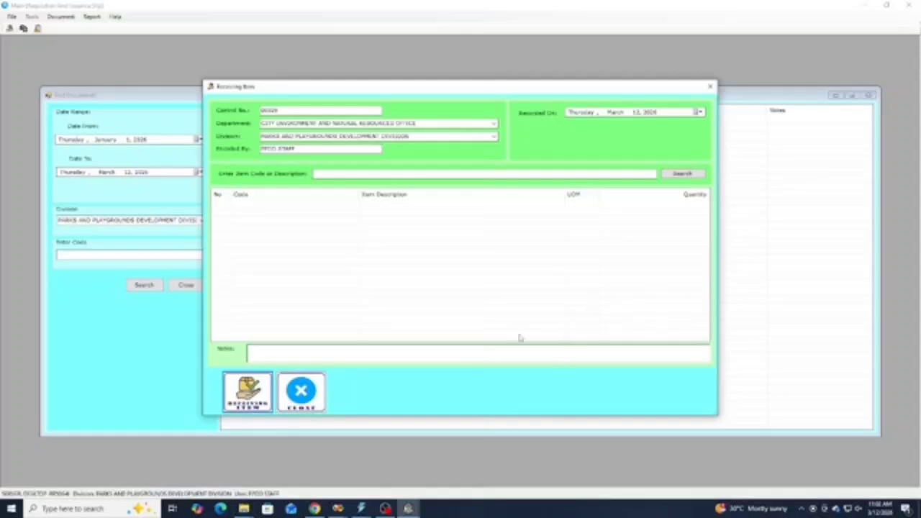
- Switch to the administrator's session and search the item list for "POLYETHYLENE"
left_click(408, 508)
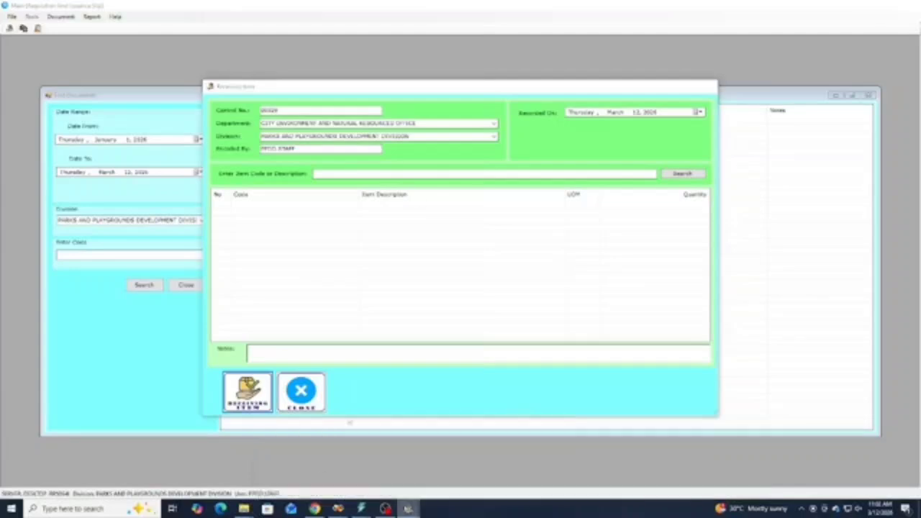
left_click(512, 468)
left_click(408, 508)
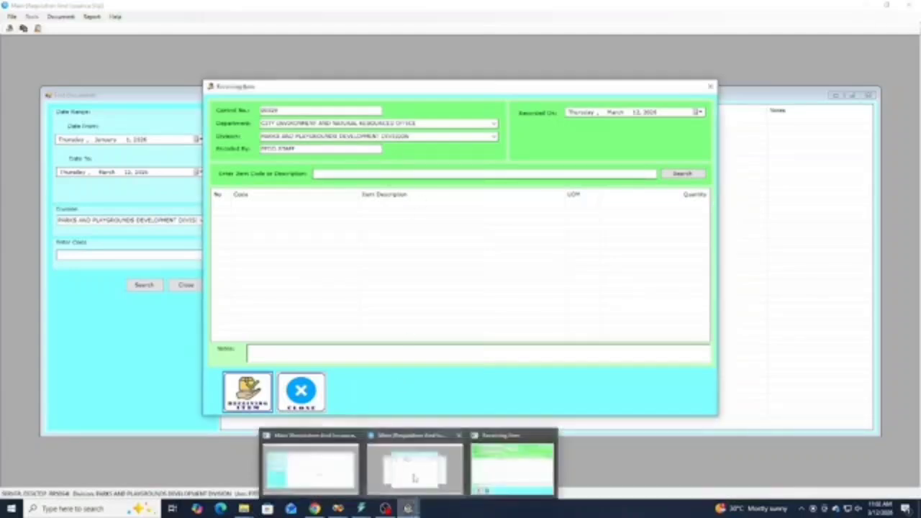
left_click(414, 468)
left_click(520, 113)
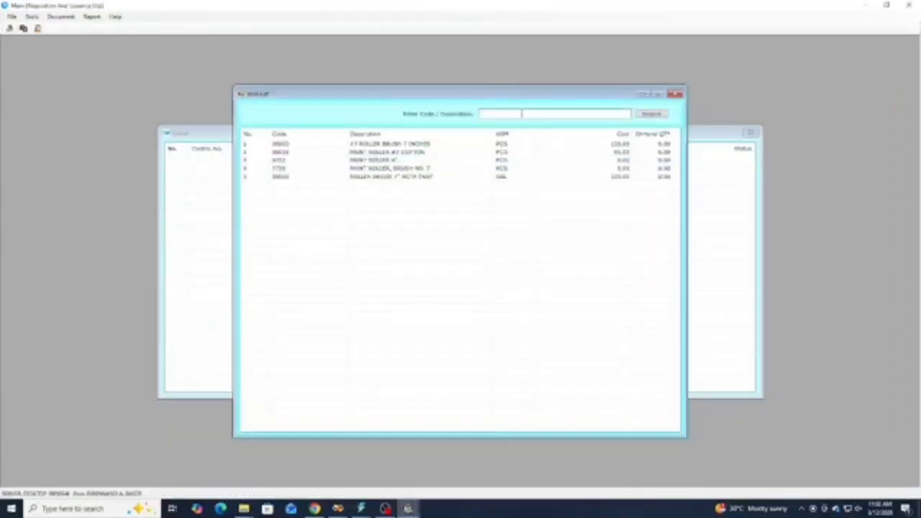
type("POLTE")
key("BackSpace")
key("BackSpace")
type("Y")
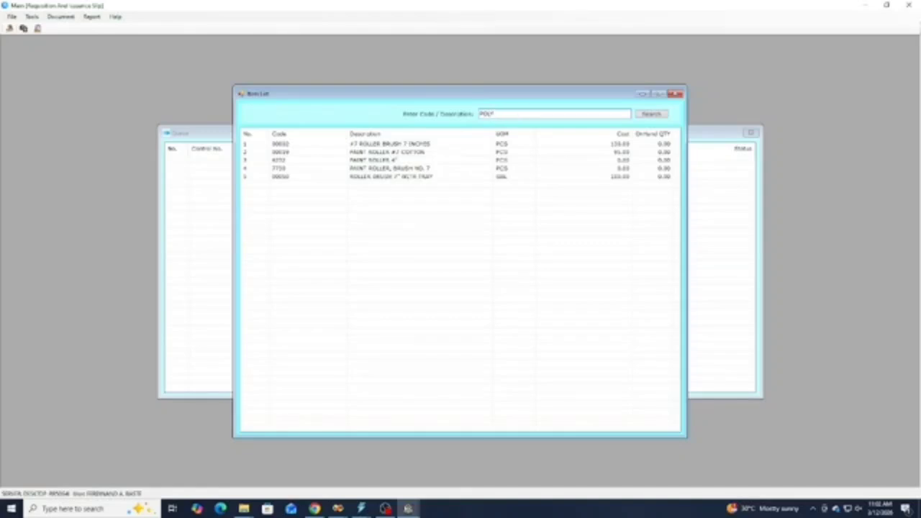
type("ETH")
type("YLENE")
key("Return")
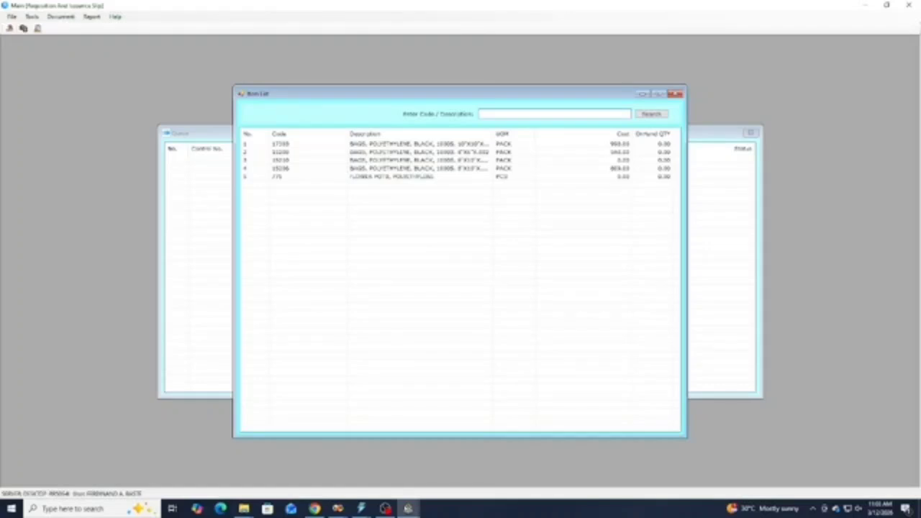
- Widen the description column and view the record of the 10"X10"X.002 black polyethylene bags, then close it
left_click_drag(493, 132, 525, 144)
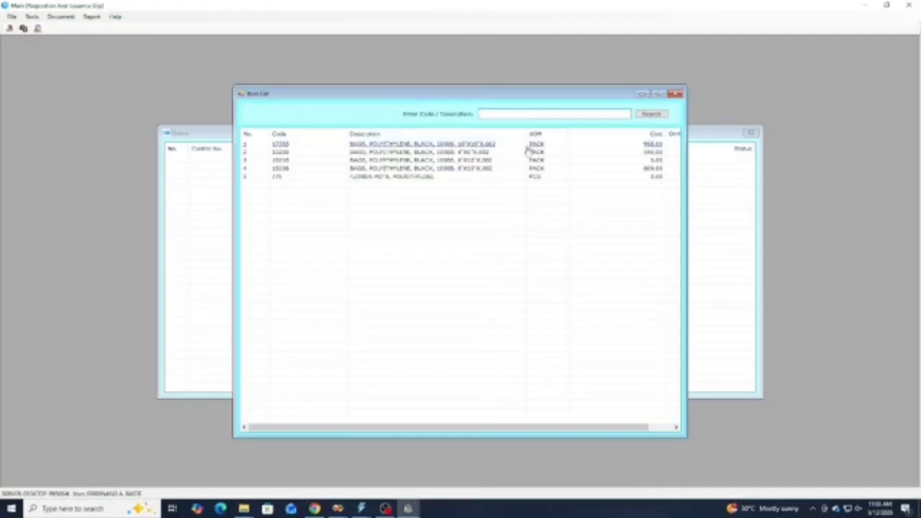
left_click(529, 147)
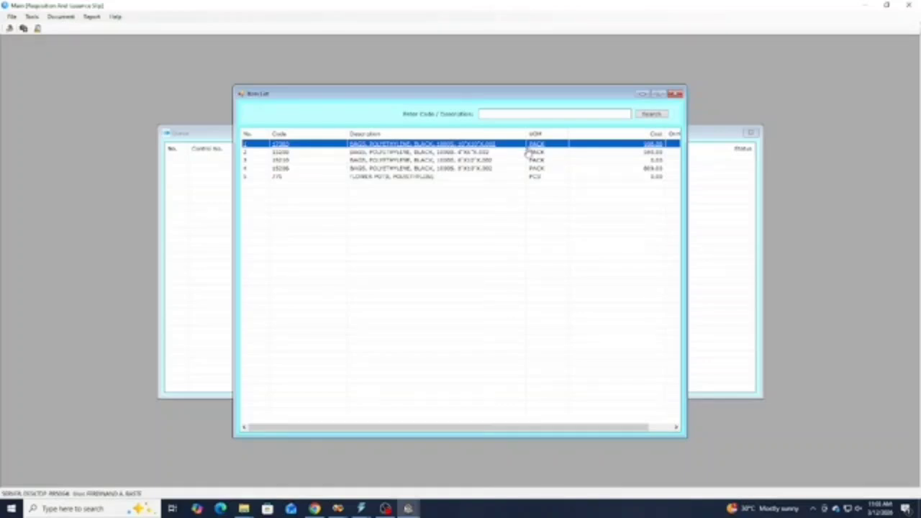
left_click(531, 152)
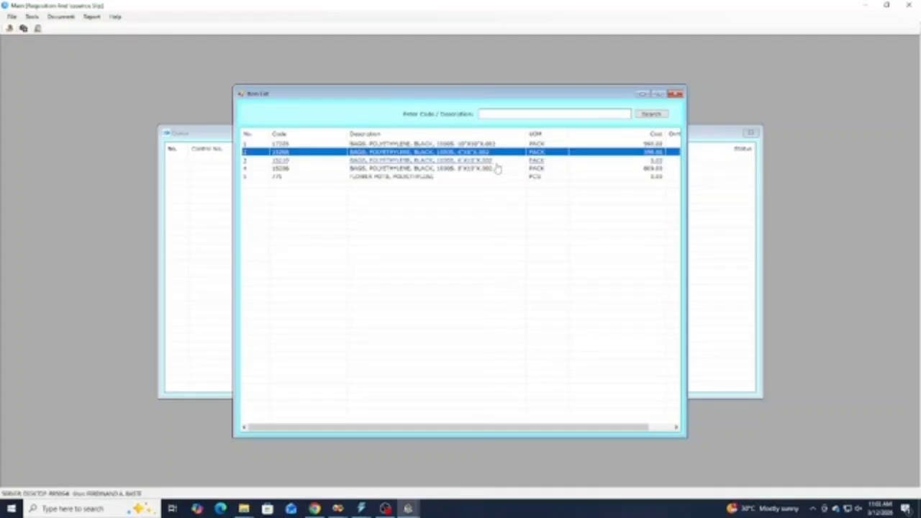
left_click(479, 145)
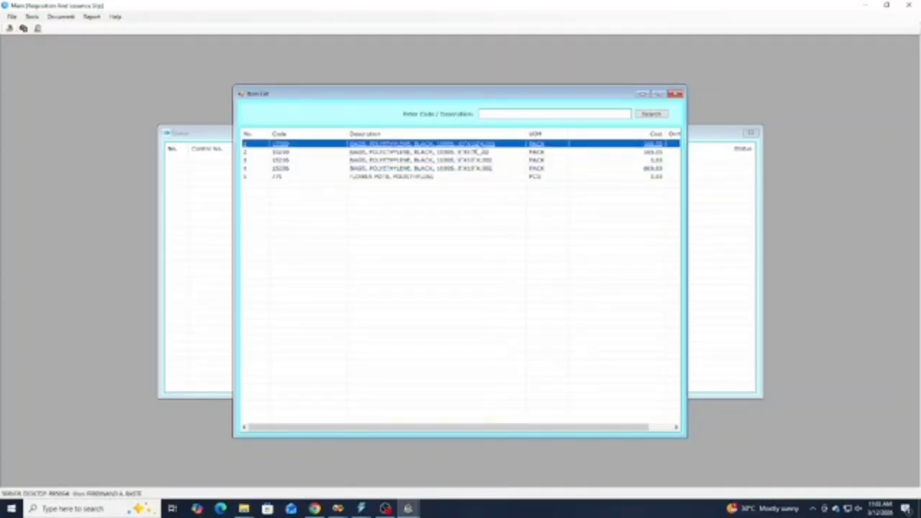
double_click(478, 147)
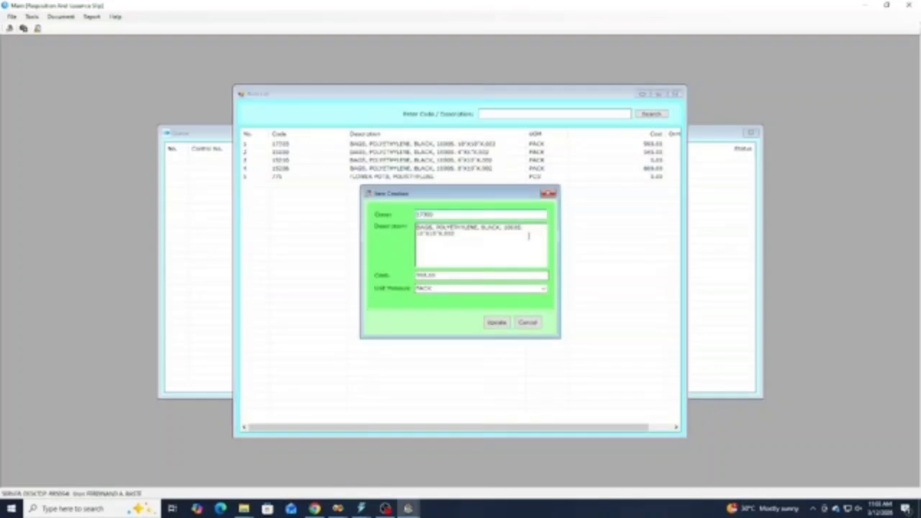
left_click(547, 195)
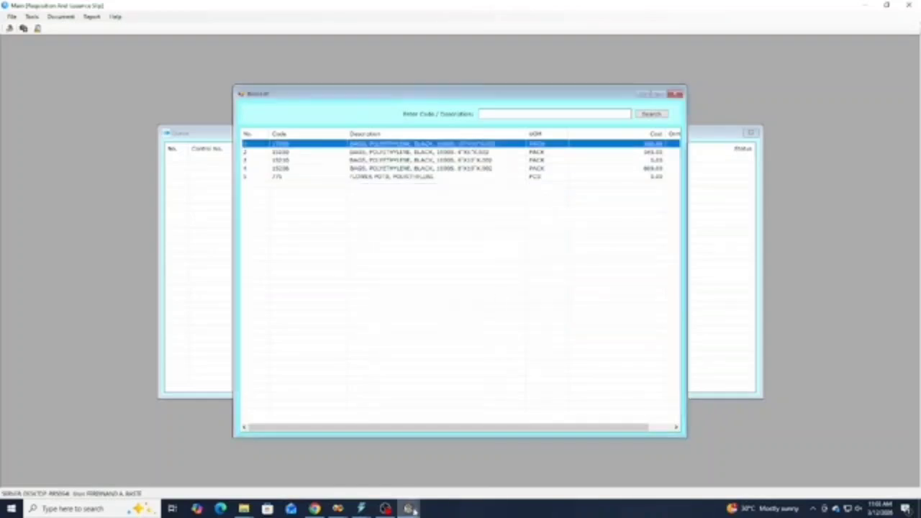
- Return to the Receiving Item form and look up the black polyethylene bags
mouse_move(407, 508)
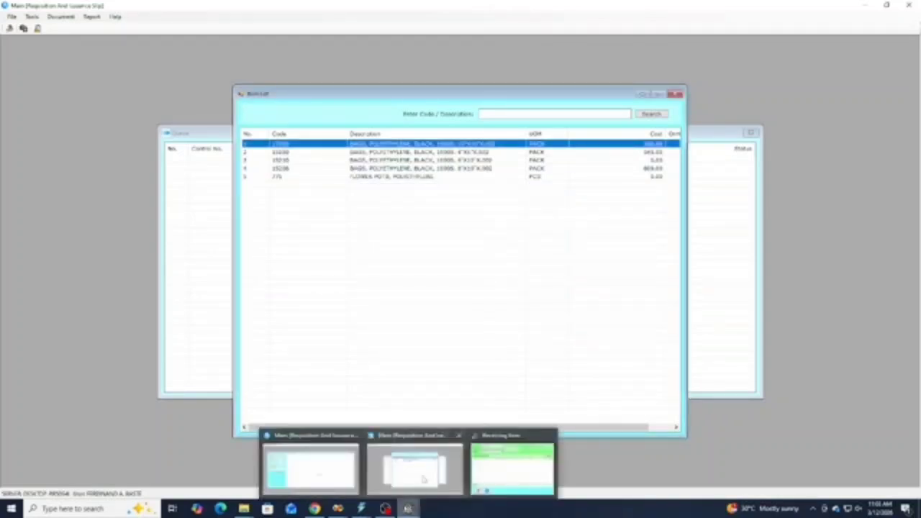
left_click(518, 465)
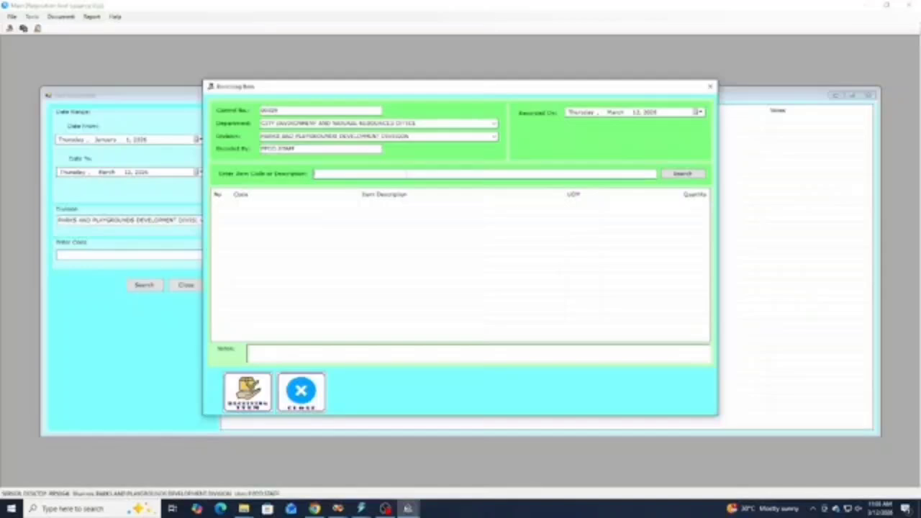
type("00001")
key("BackSpace")
type("5")
key("Return")
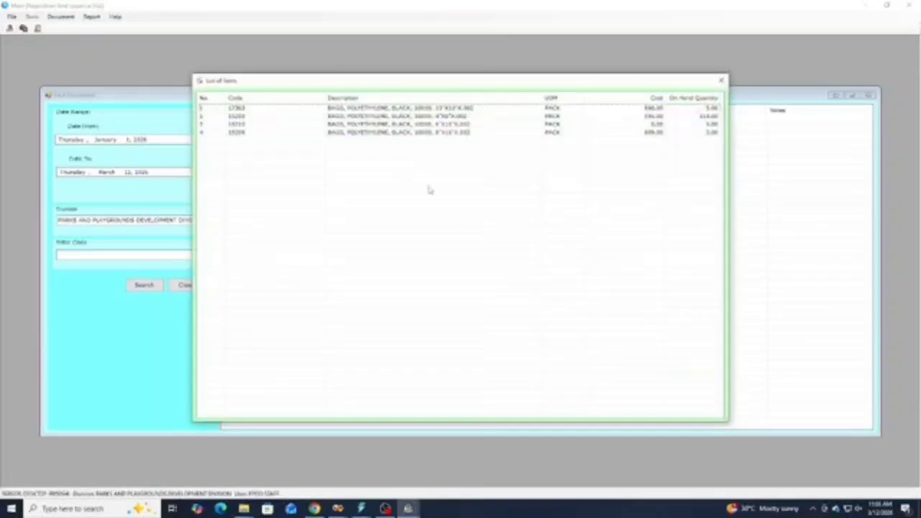
- View the receiving quantity details of the 10"X10"X.002 bags, then close the item list and the receiving form without entering a quantity
left_click(471, 110)
double_click(472, 110)
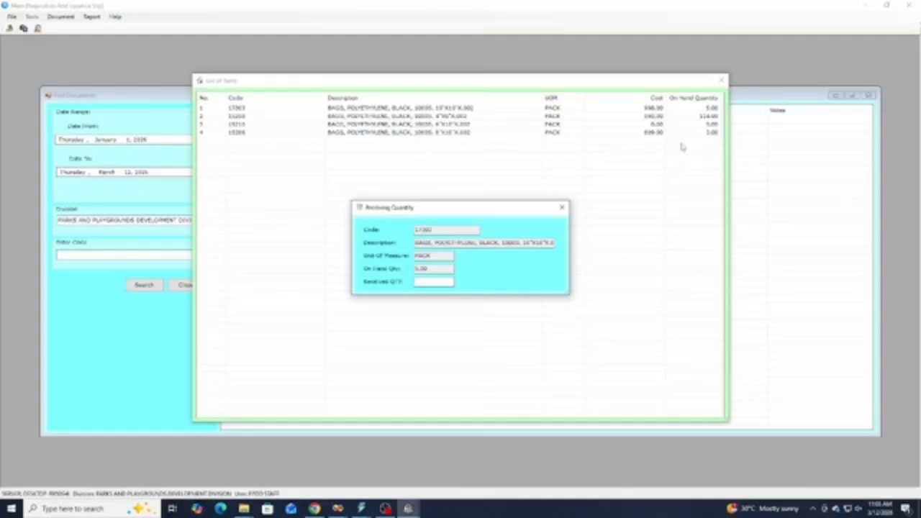
left_click(562, 207)
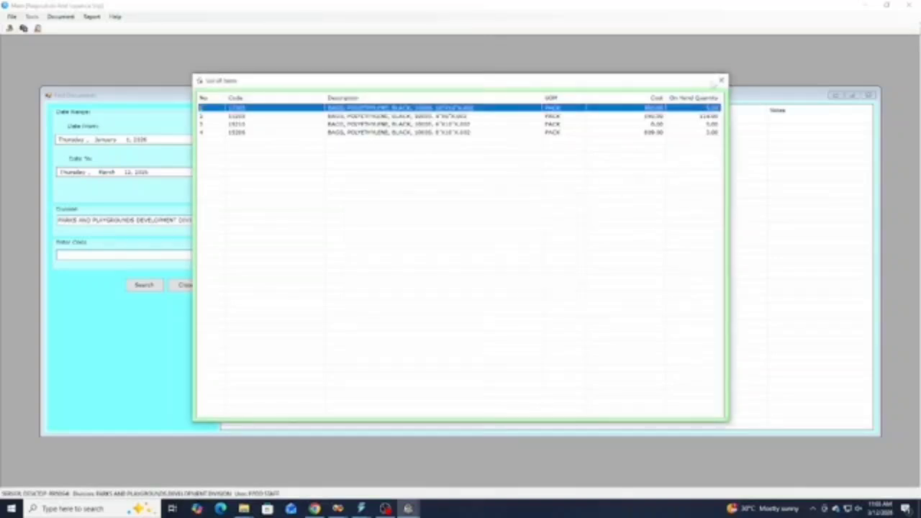
left_click(722, 79)
left_click(710, 87)
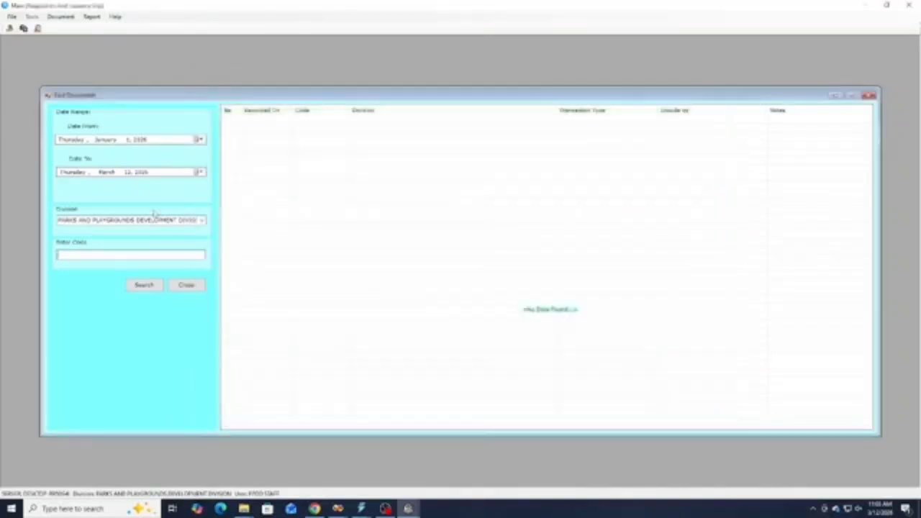
- Search the parks division's documents for the receiving record by its purchase order number
left_click(125, 254)
type("2003")
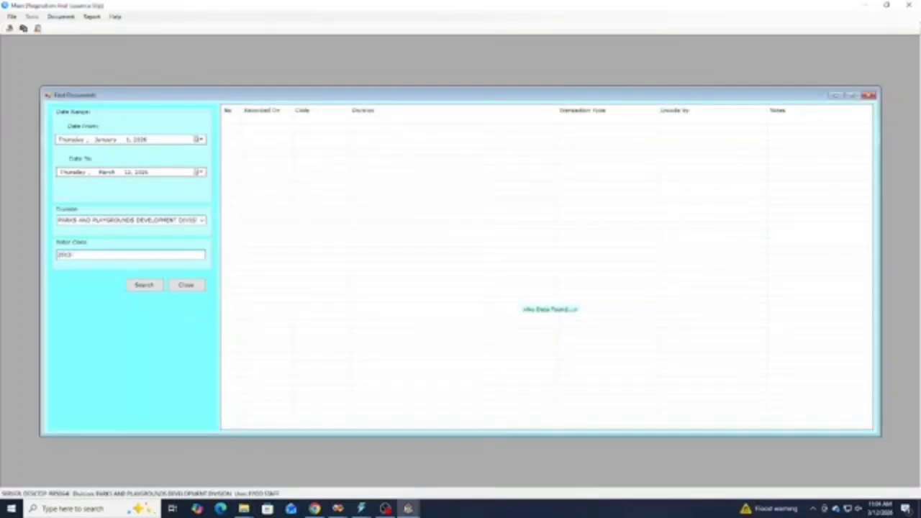
type("-002")
key("Return")
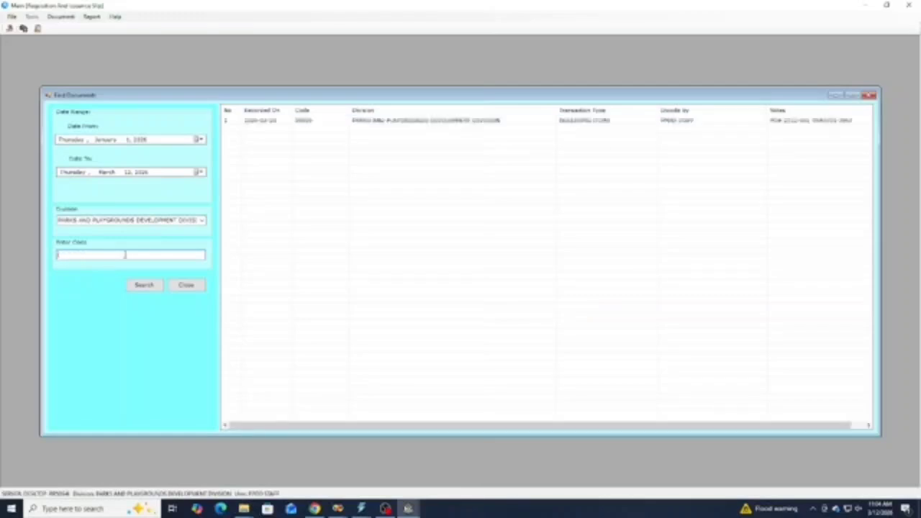
- Preview the found document's receiving report in a maximized window and call up its print command
left_click(712, 122)
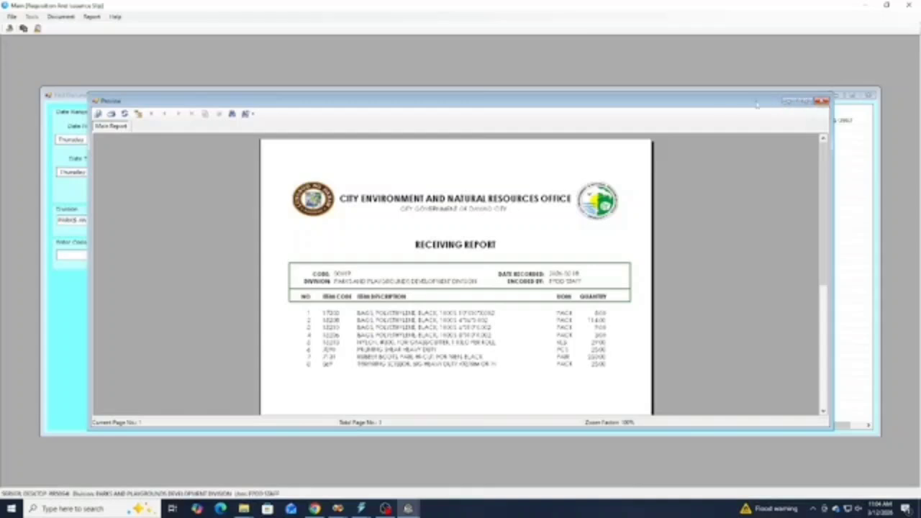
left_click_drag(716, 106, 763, 141)
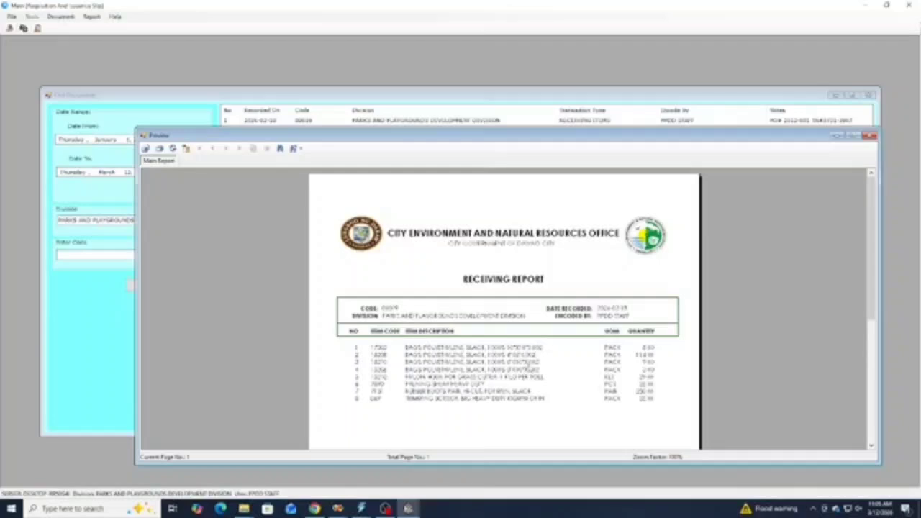
double_click(362, 141)
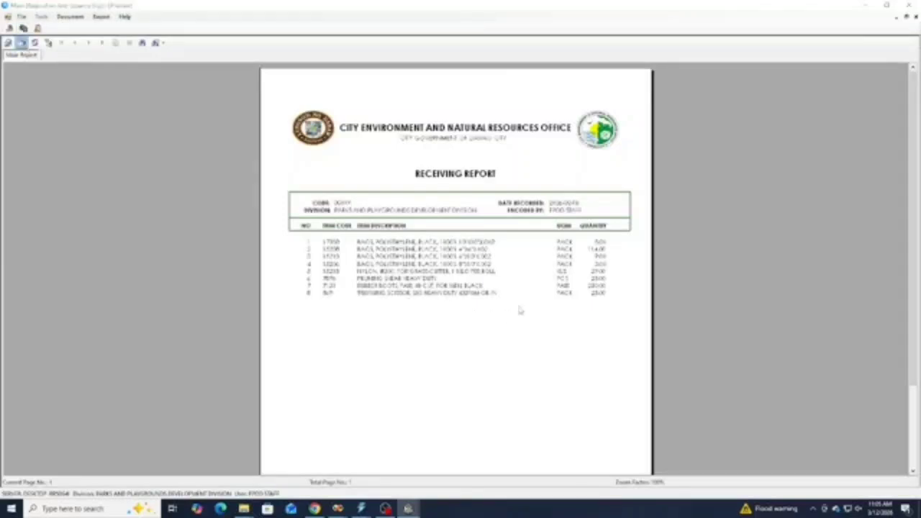
key("ctrl+p")
left_click(139, 190)
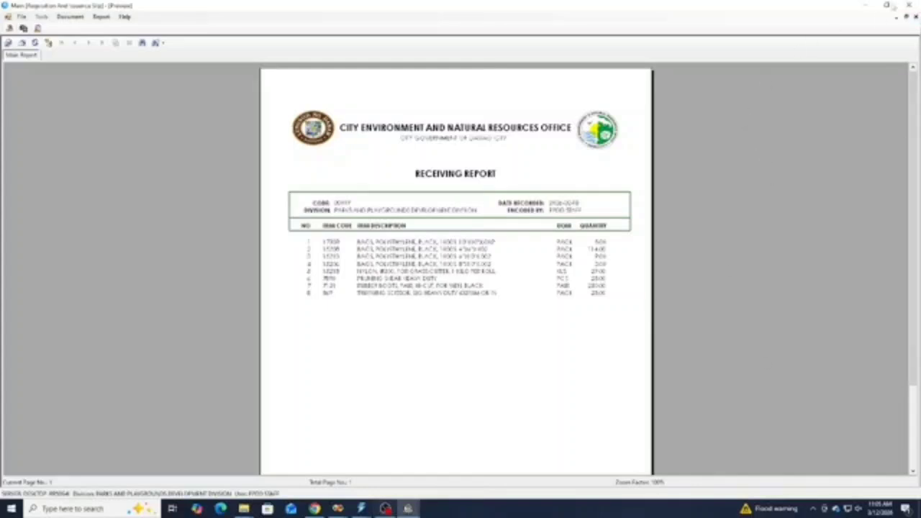
- Switch to the InventoryMonitoring project in Visual Studio and open the Requisition form in the designer
mouse_move(338, 509)
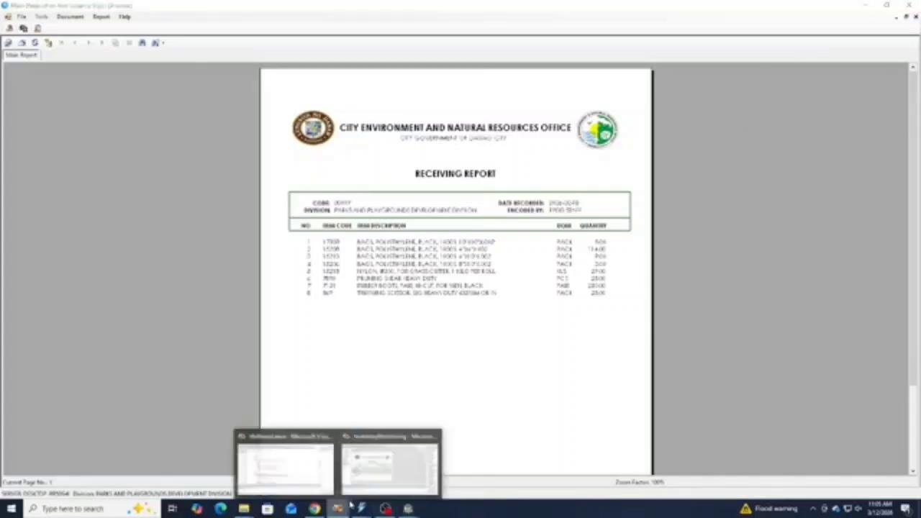
left_click(387, 475)
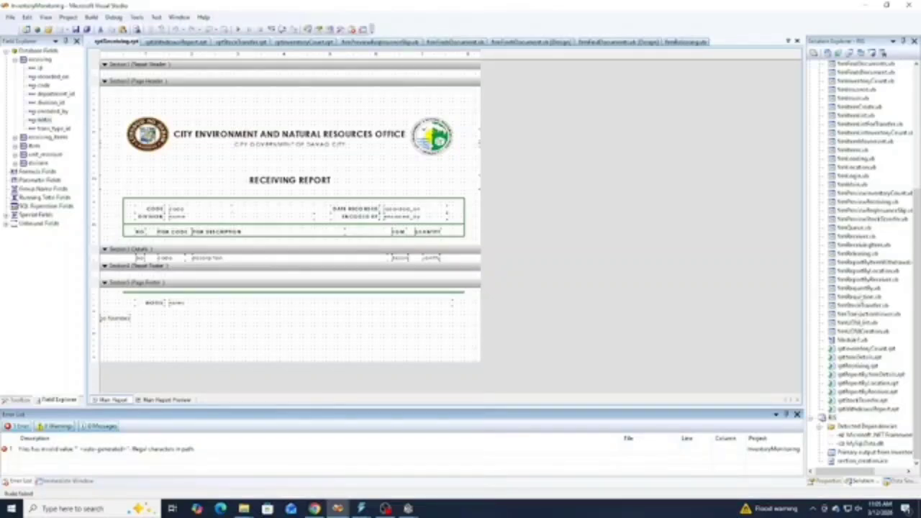
left_click(860, 296)
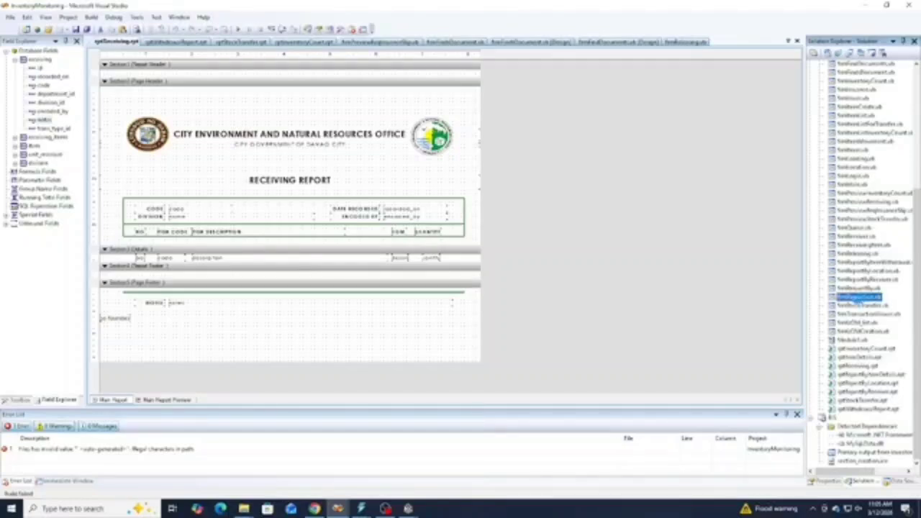
double_click(857, 299)
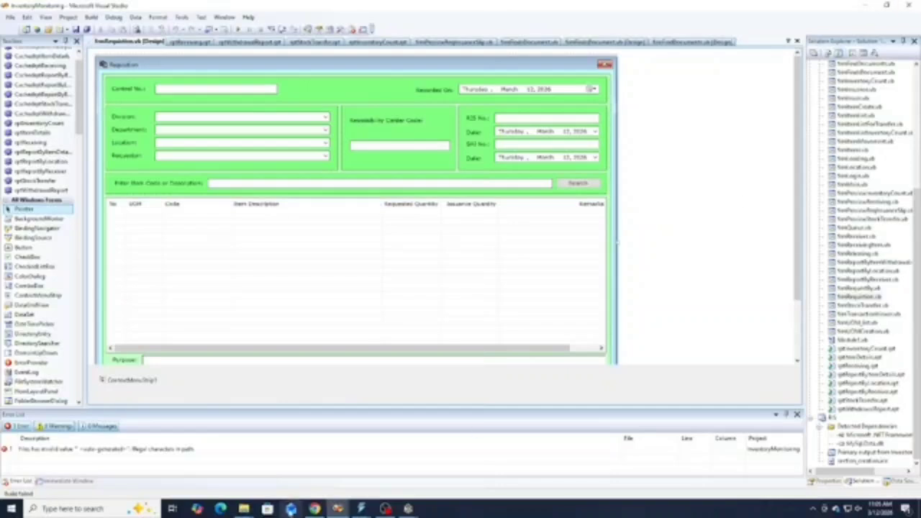
- Minimize Visual Studio and return to the Requisition And Issuance Slip application showing the receiving report preview
left_click(412, 511)
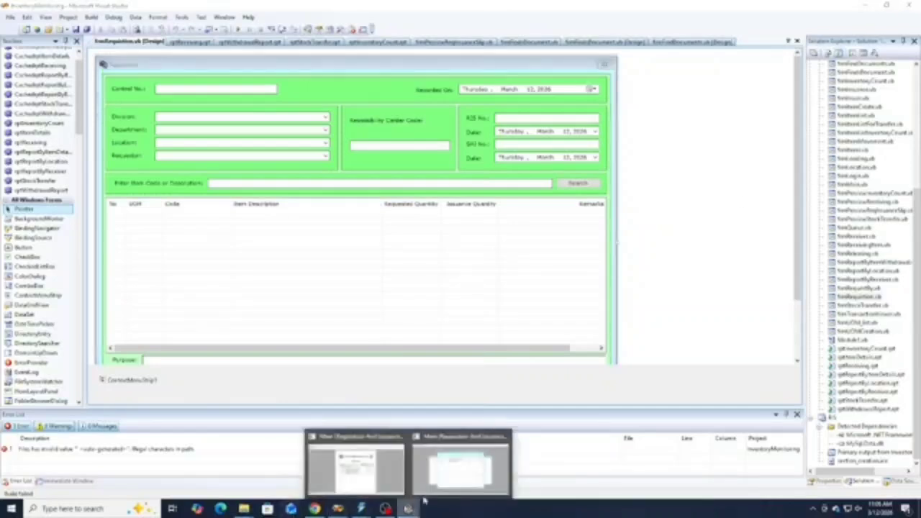
left_click(465, 473)
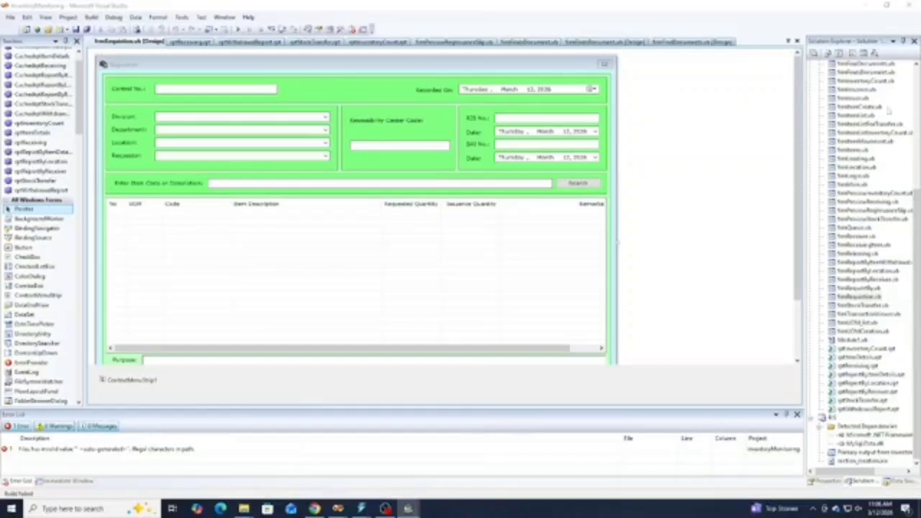
left_click(866, 5)
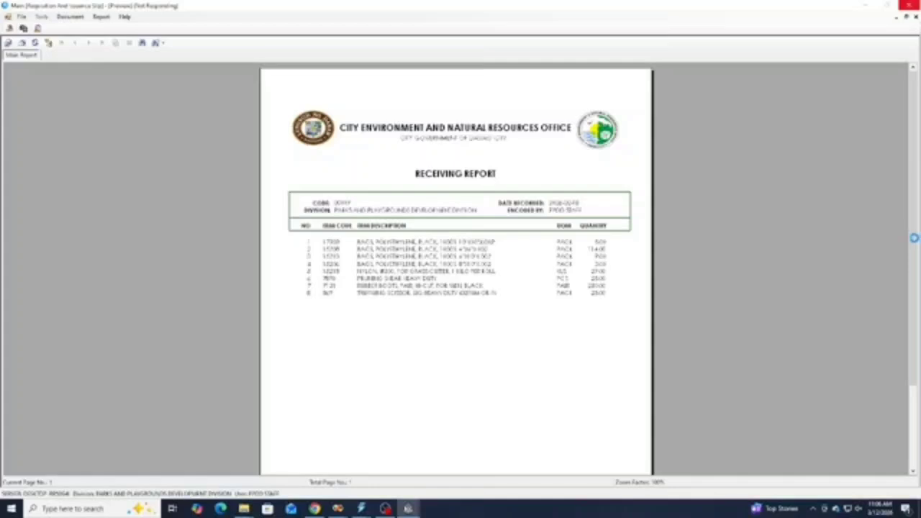
- View the receiving report down to its notes, and reopen its preview from the parks division's document search results
left_click_drag(916, 237, 917, 244)
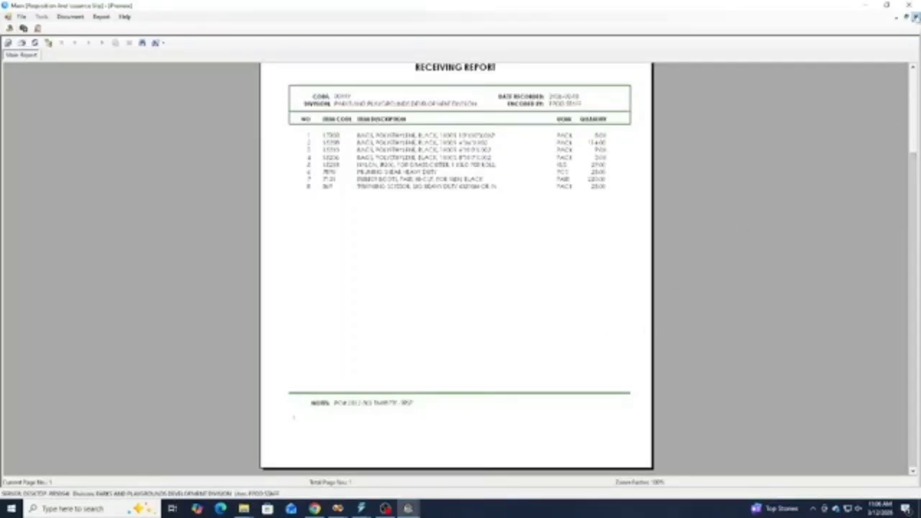
left_click(915, 20)
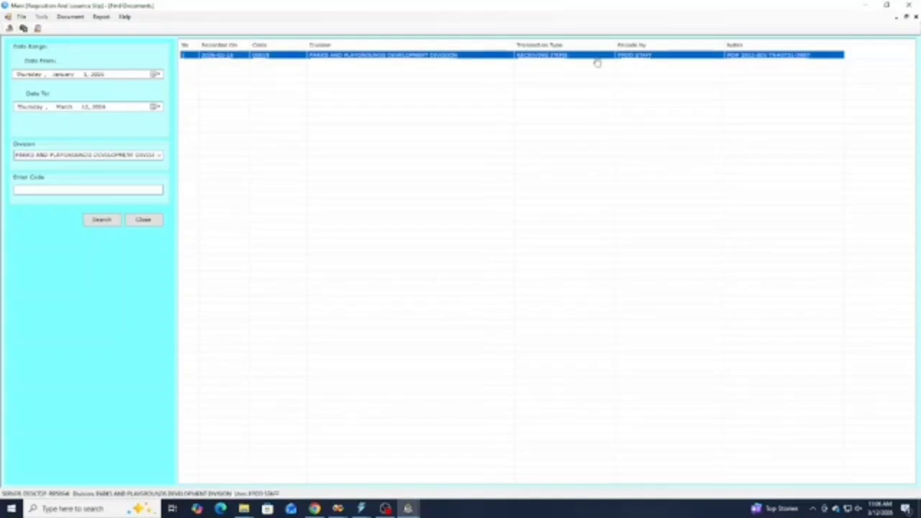
double_click(597, 55)
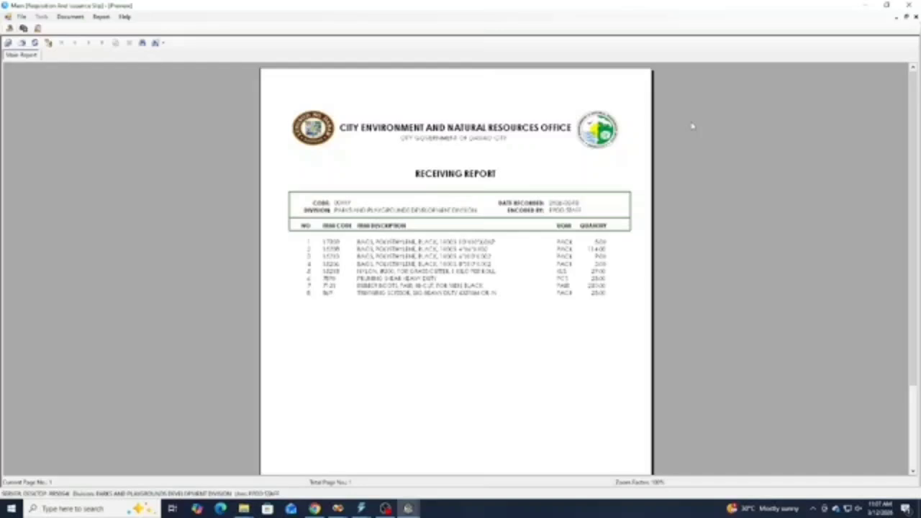
left_click(385, 508)
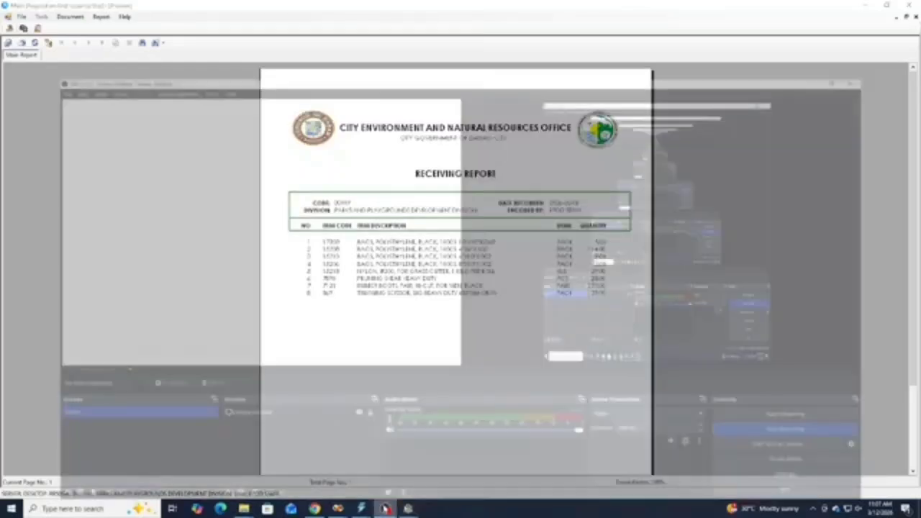